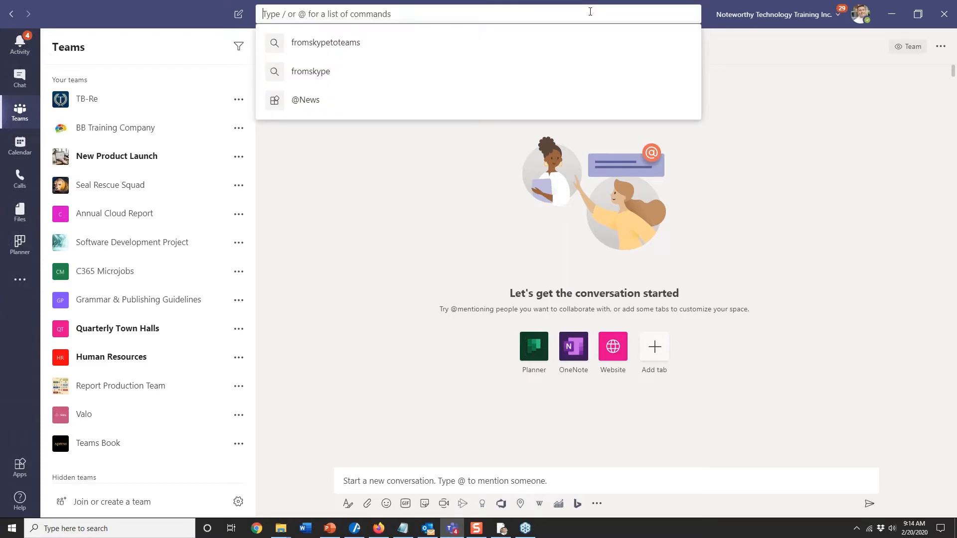
Set your status to do not disturb with the /dnd command
text(/)
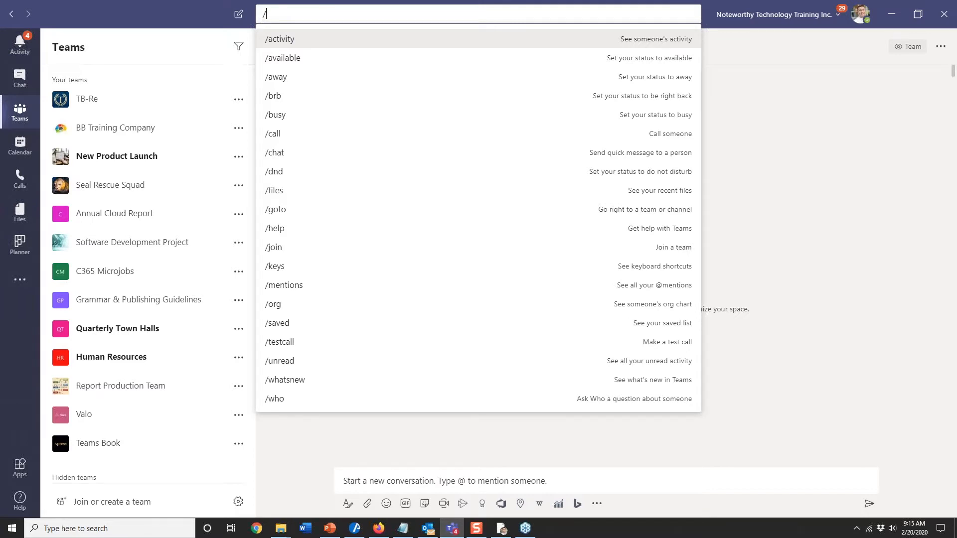
text(dnd)
key(Return)
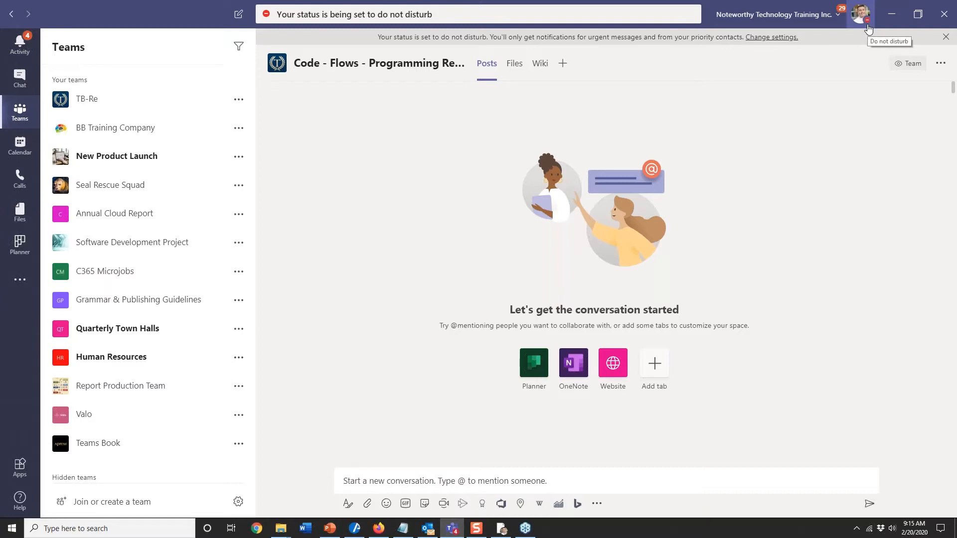
click(579, 18)
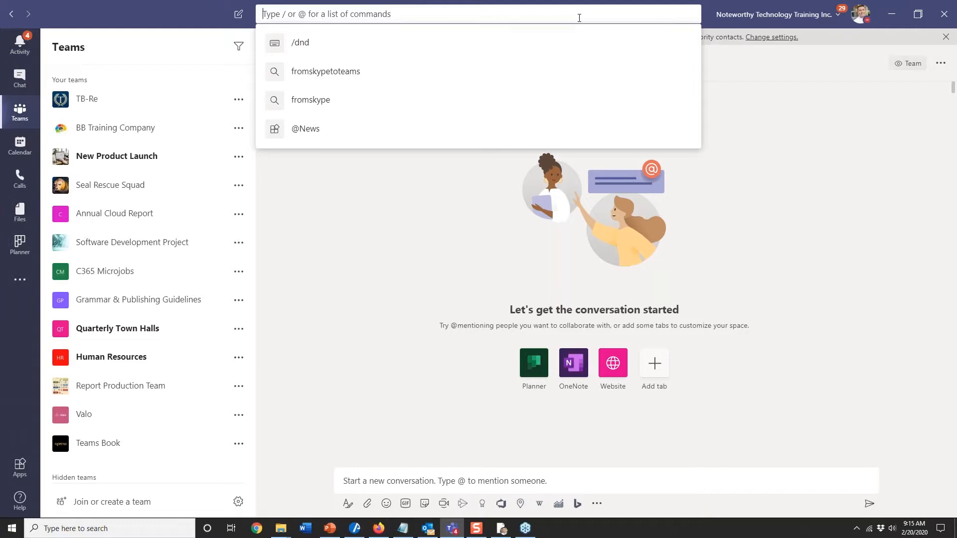
text(@weather)
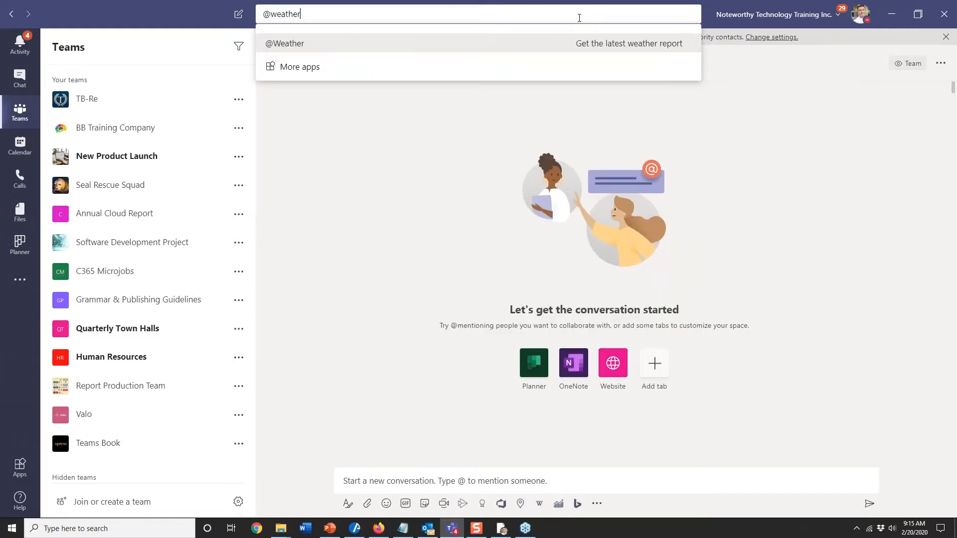
key(Return)
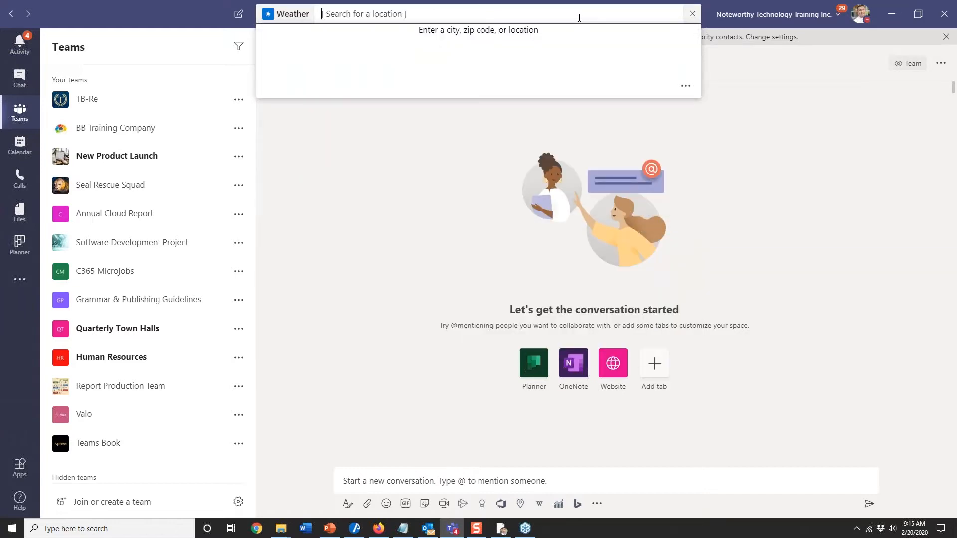
text(washington)
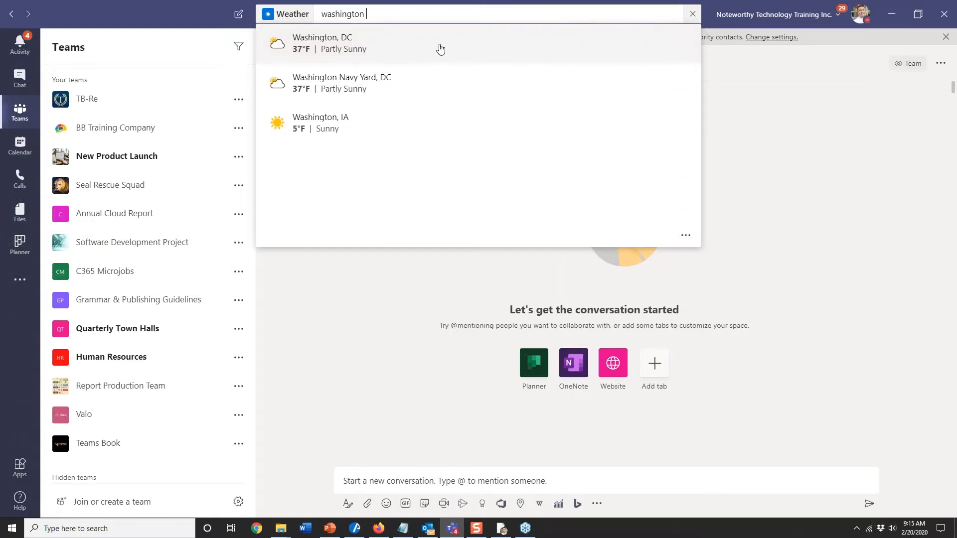
click(427, 45)
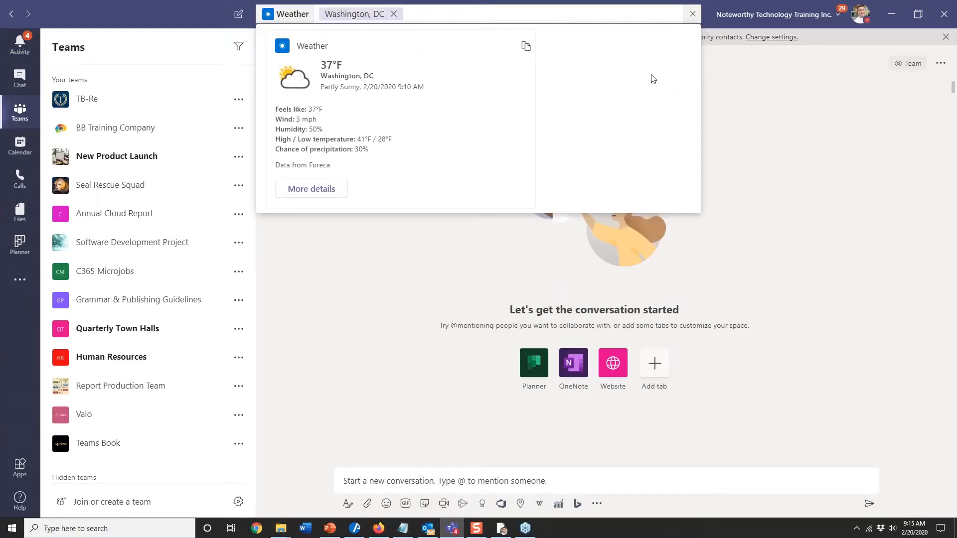
click(693, 14)
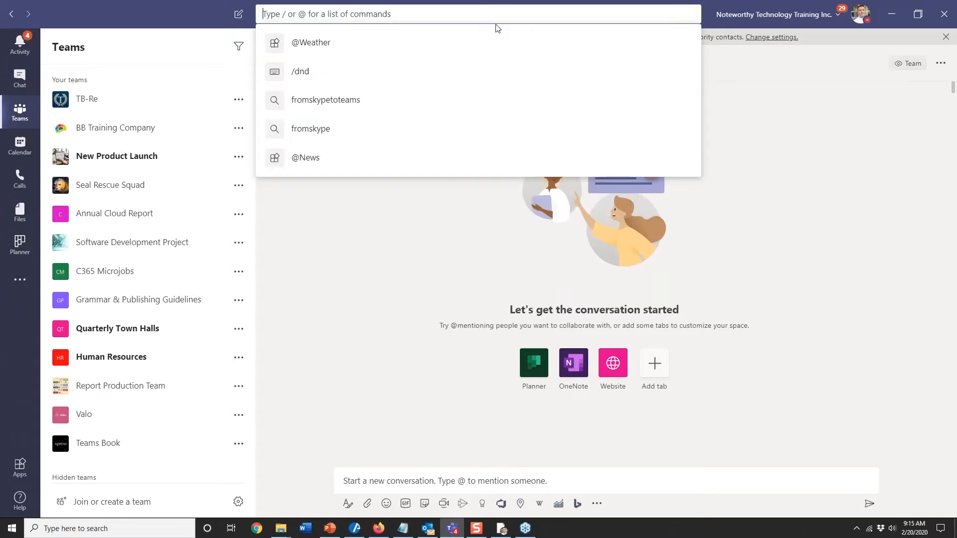
Search for "grant" and examine the people and file results, including the team options for filtering files
text(grant)
key(Return)
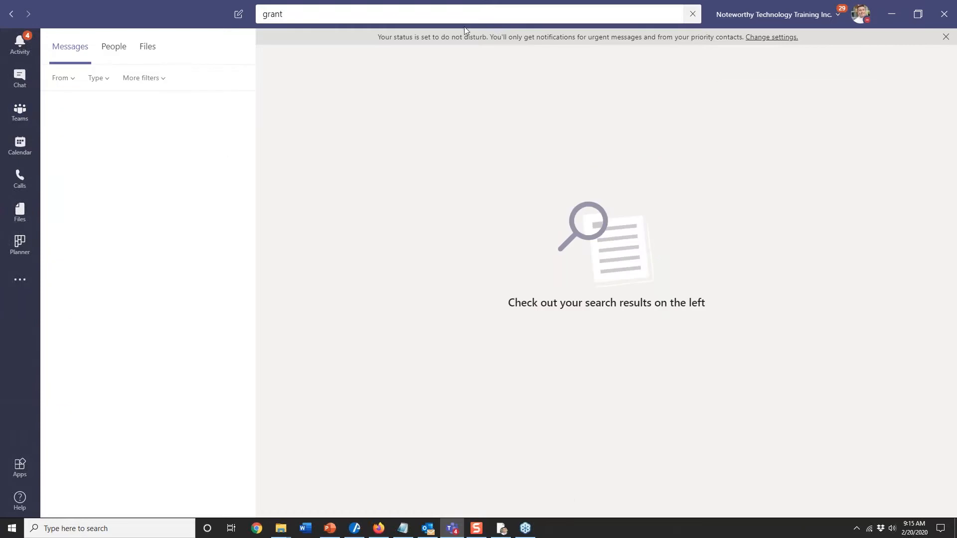
click(116, 47)
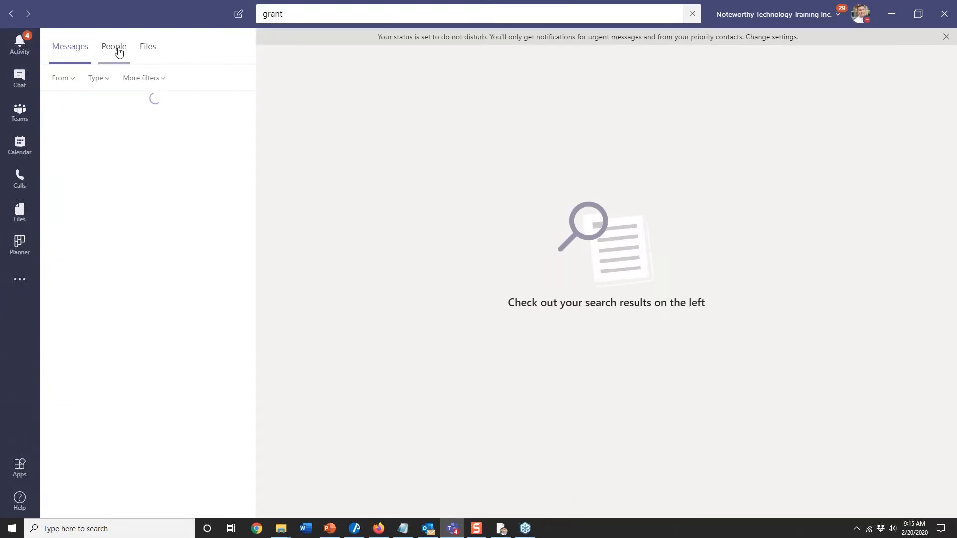
click(147, 50)
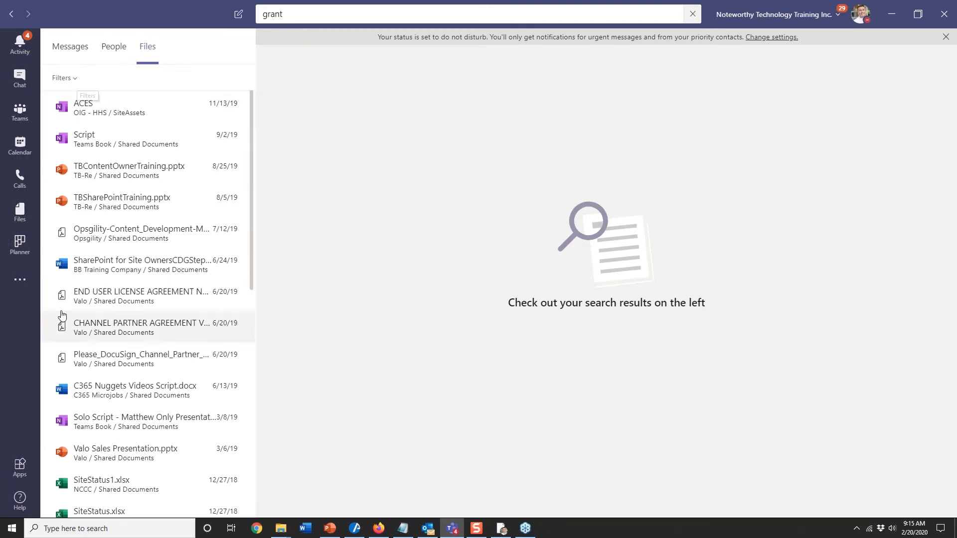
click(75, 80)
click(110, 117)
click(110, 118)
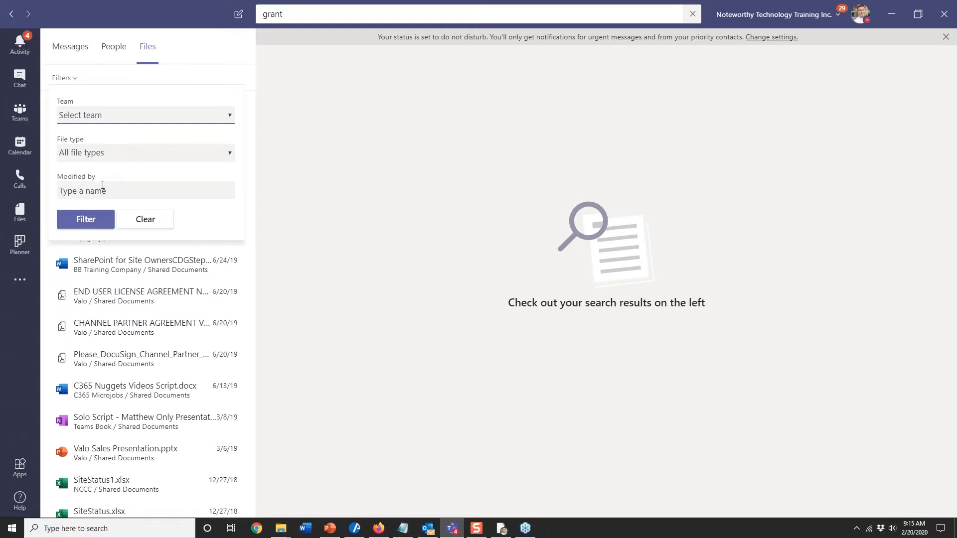
Review the message results for "grant" and their additional filter options, and clear the search
click(70, 53)
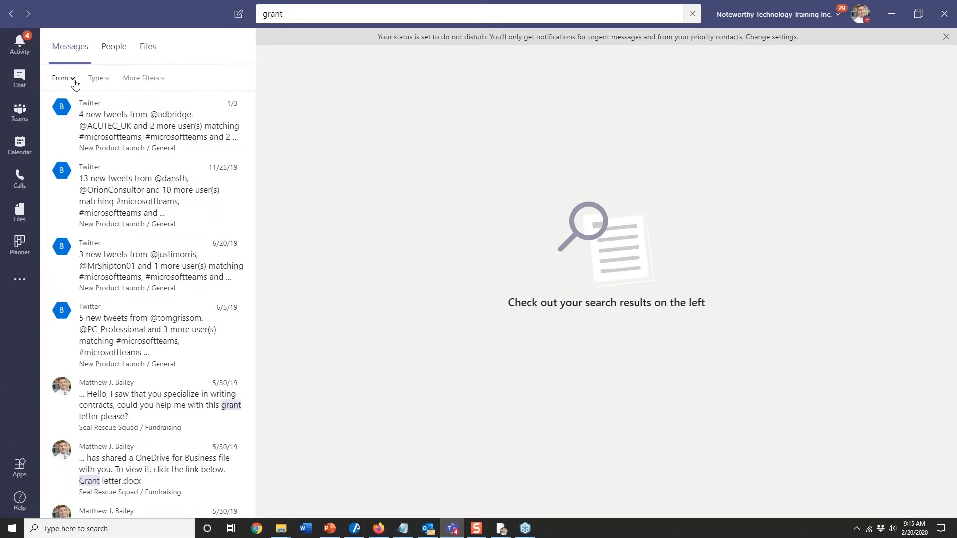
click(98, 80)
click(155, 79)
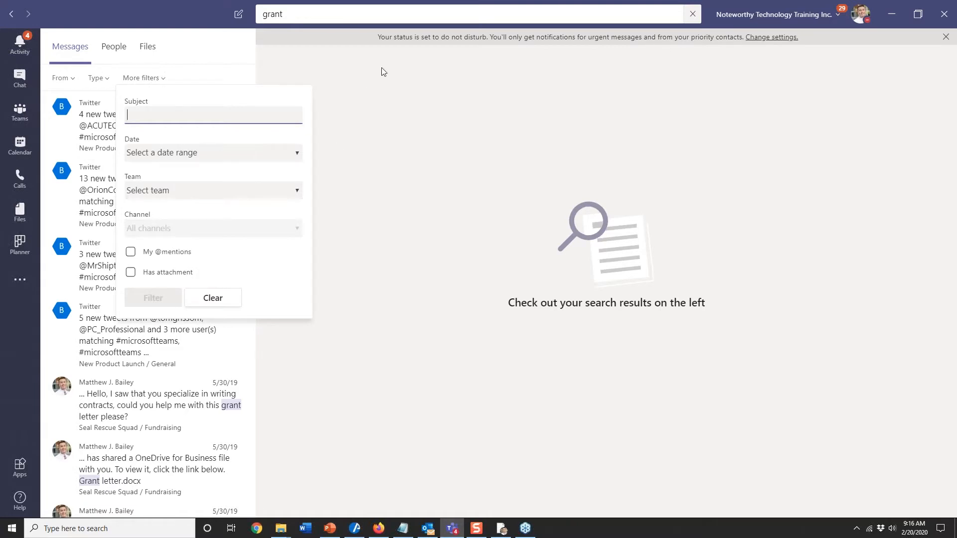
click(270, 81)
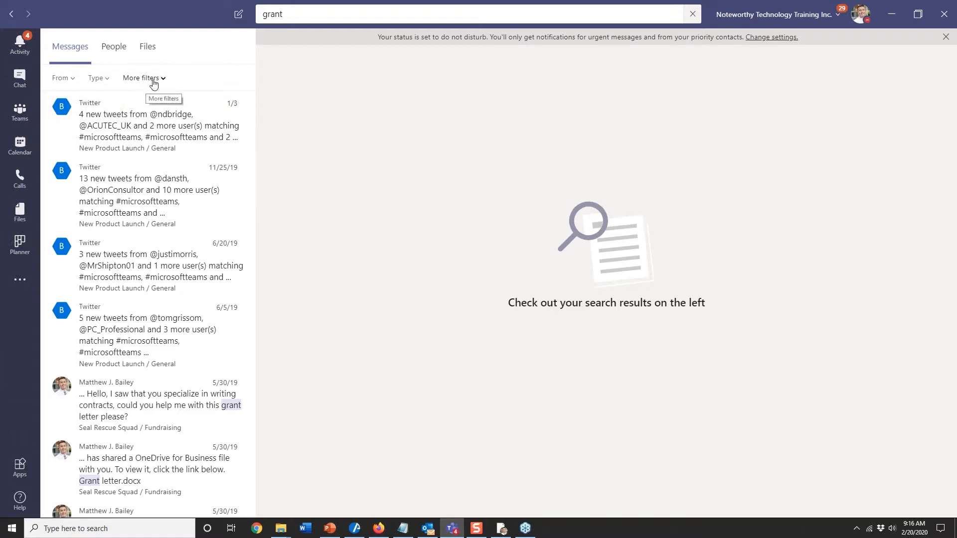
click(693, 15)
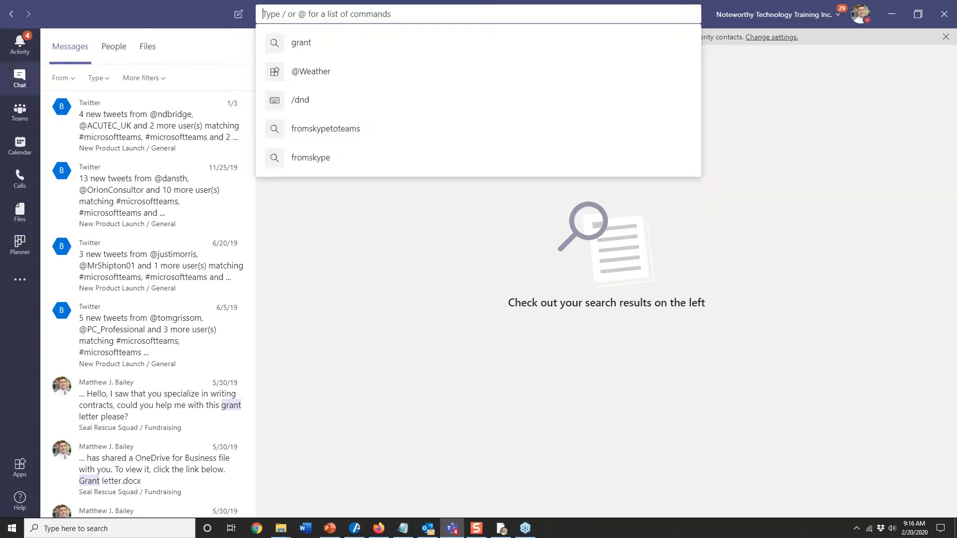
Start a new chat addressed to the Contracts Assistant contact and review the earlier conversation from its beginning to the latest message
click(18, 54)
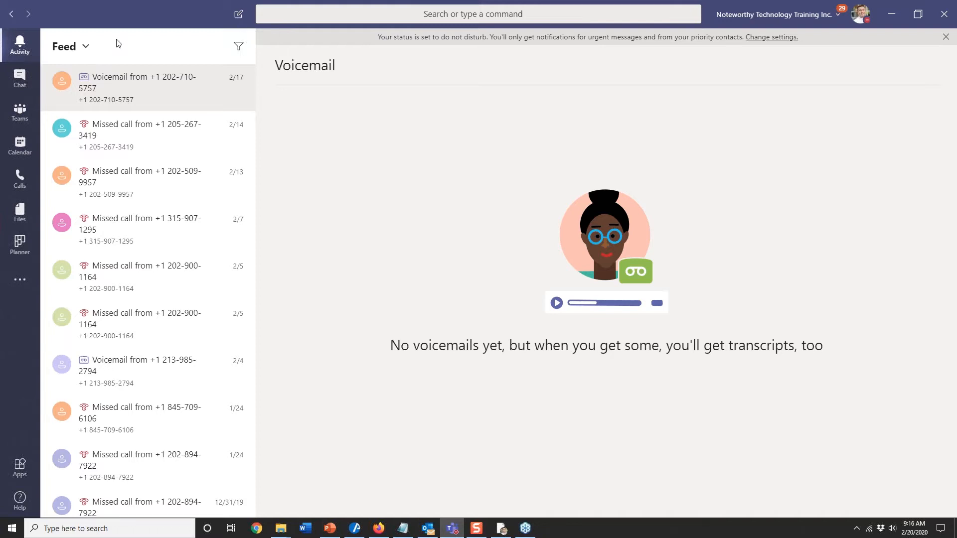
click(239, 15)
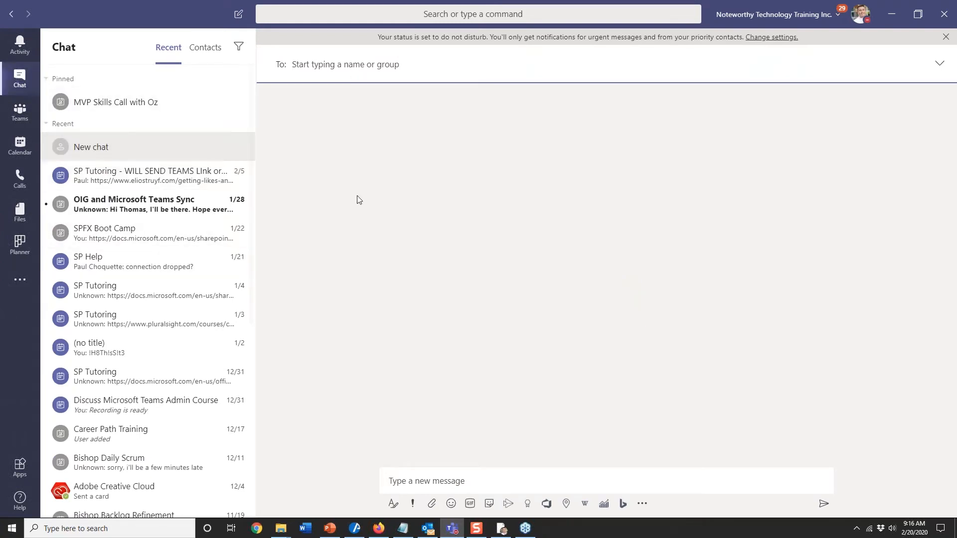
text(chr)
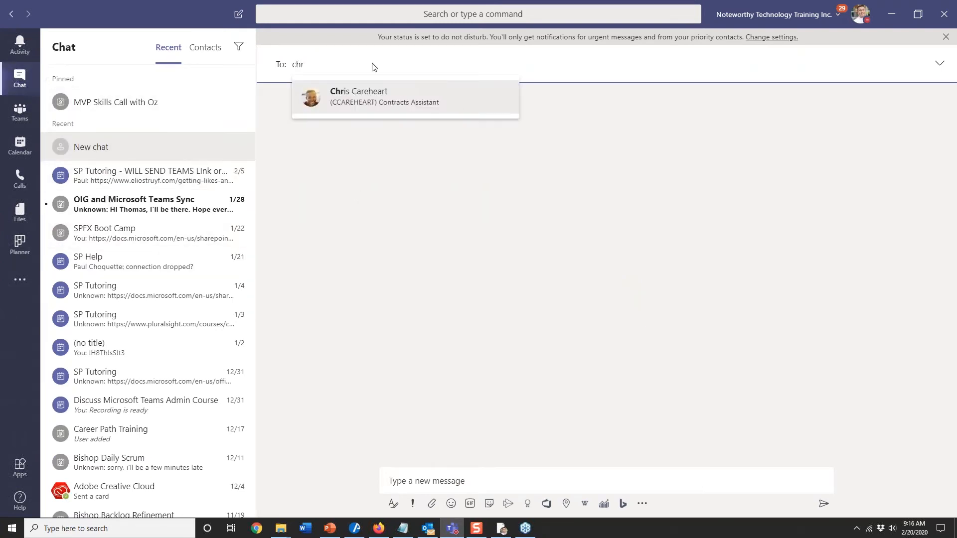
click(371, 91)
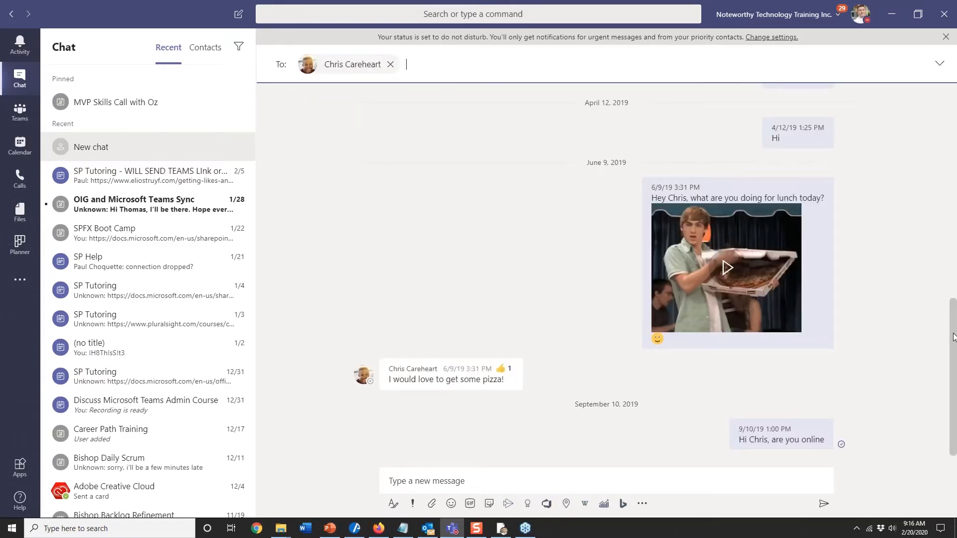
scroll(953, 327, up, 1)
drag(952, 327, 950, 107)
scroll(950, 133, up, 2)
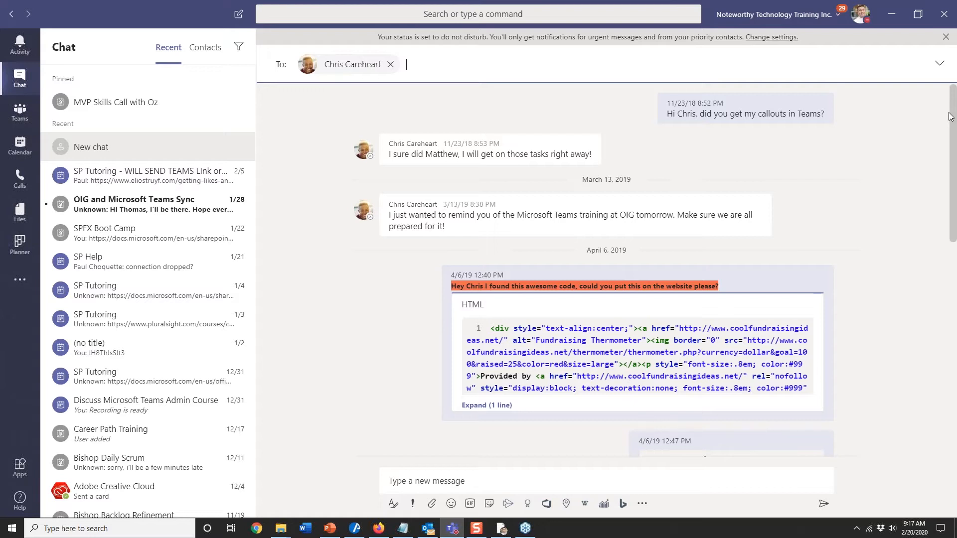
drag(951, 128, 955, 364)
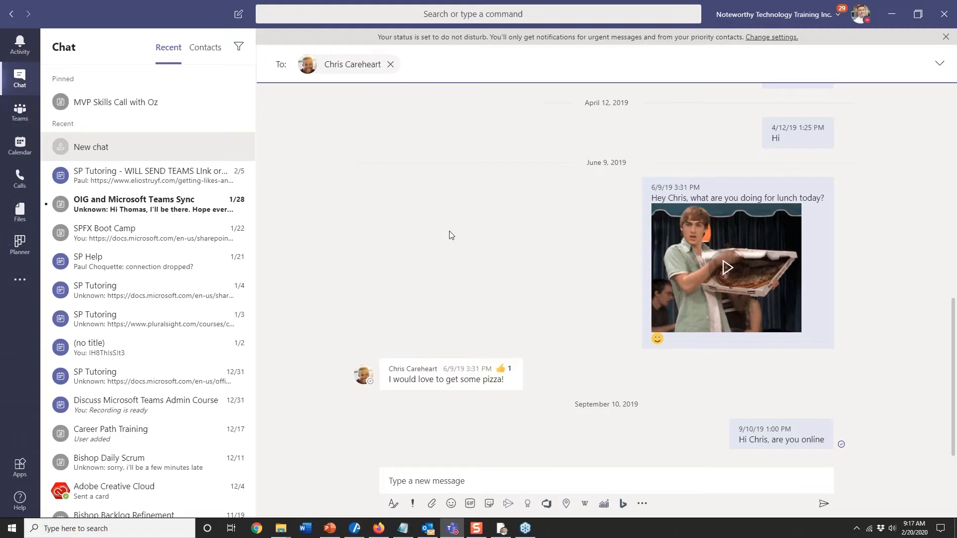
View the activity feed, and switch to Outlook to look over the Noteworthy account's inbox and the day's calendars
click(21, 42)
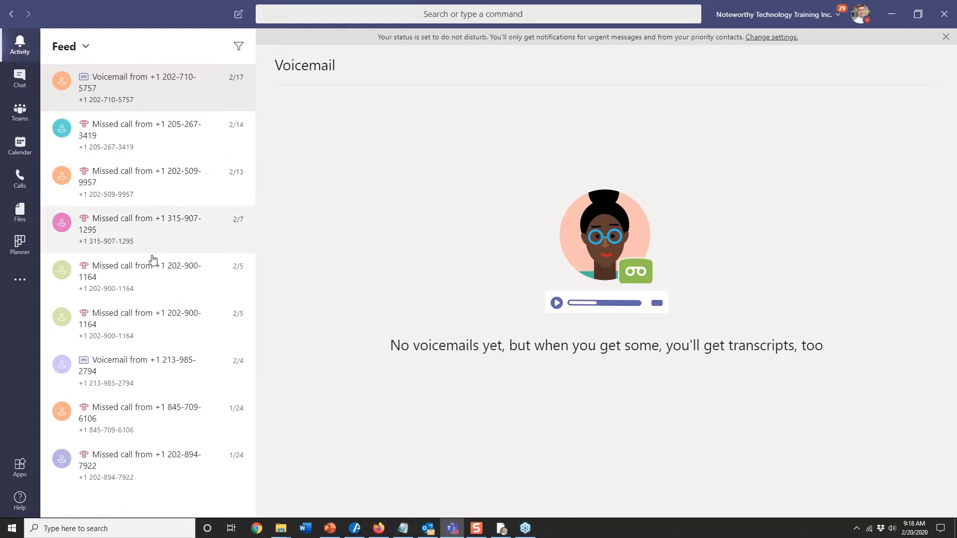
click(428, 530)
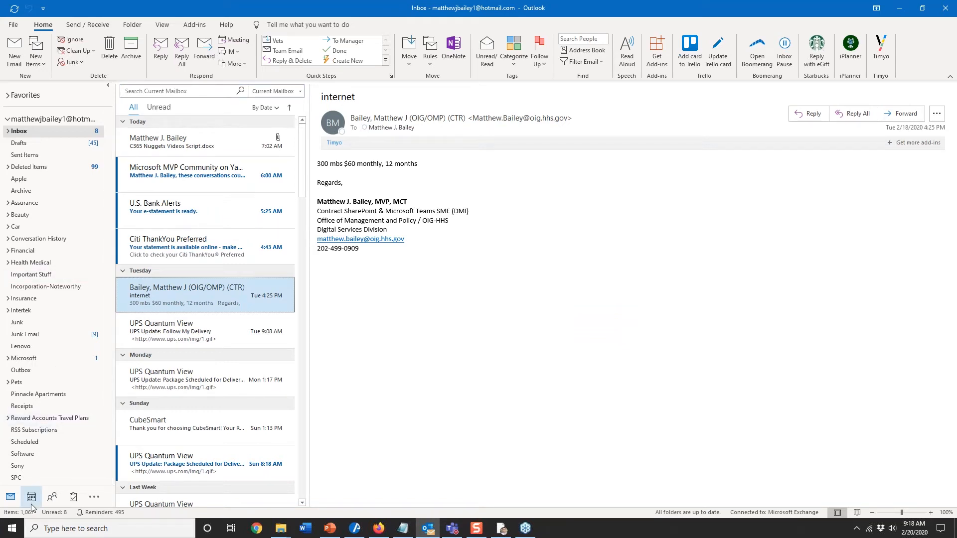
double_click(5, 118)
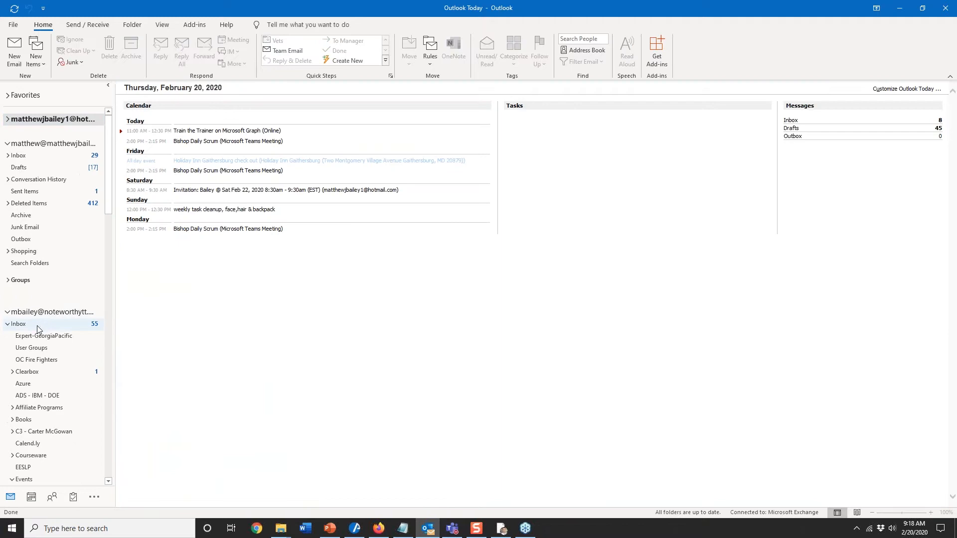
click(42, 327)
click(31, 501)
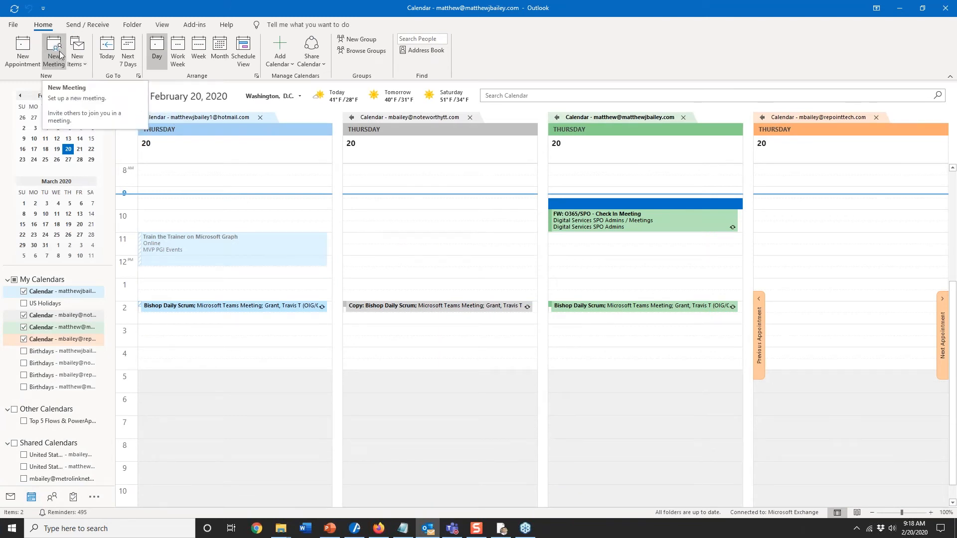
click(15, 502)
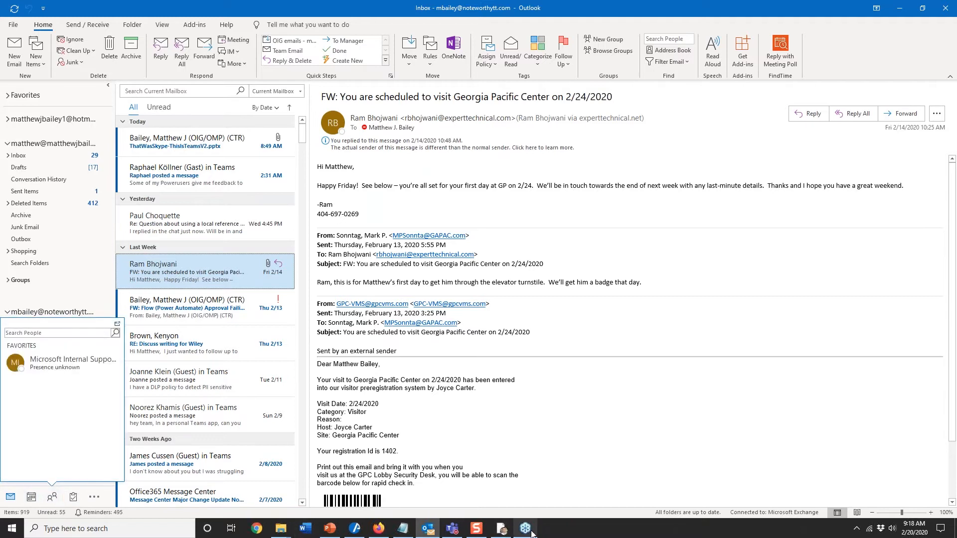
Switch back to Teams and examine the calendar's new meeting form, closing it without scheduling anything
click(453, 530)
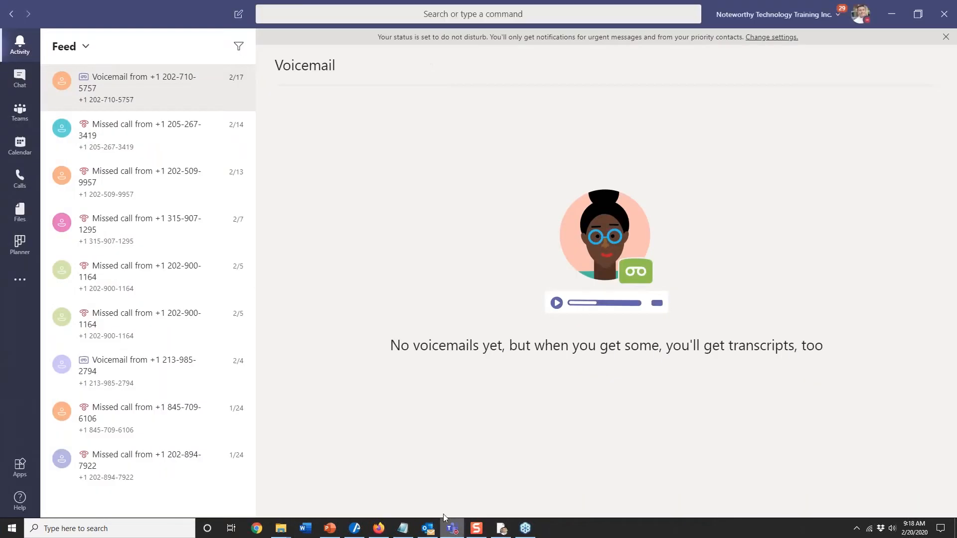
click(29, 122)
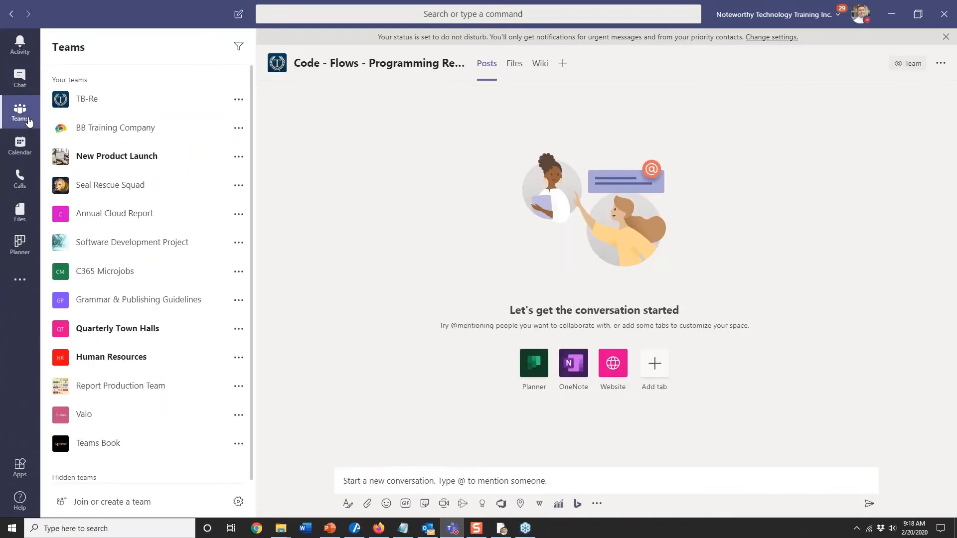
click(20, 149)
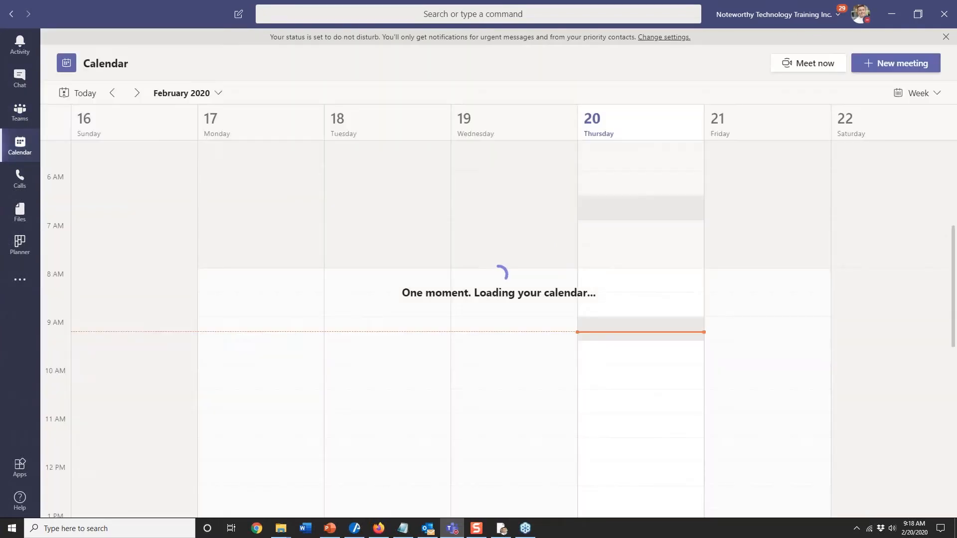
click(902, 64)
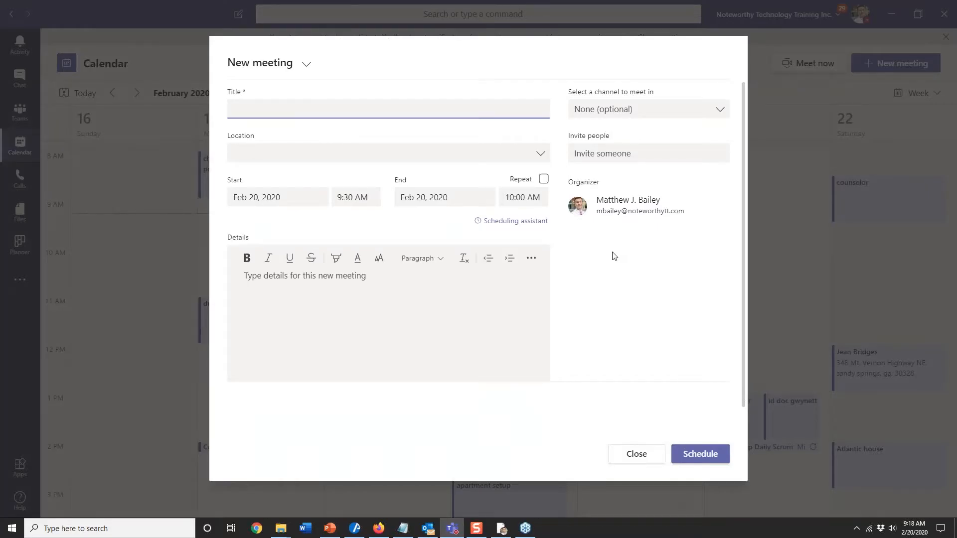
click(290, 288)
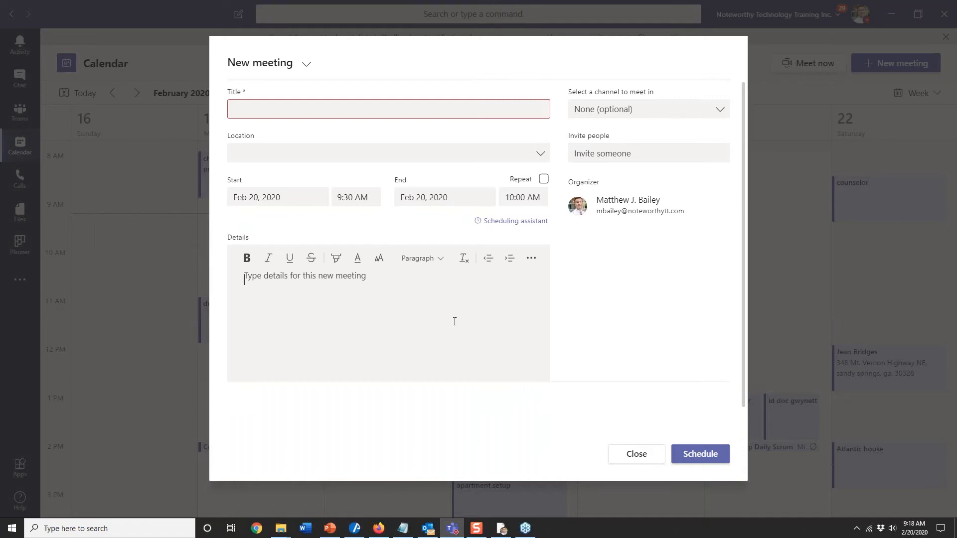
click(643, 454)
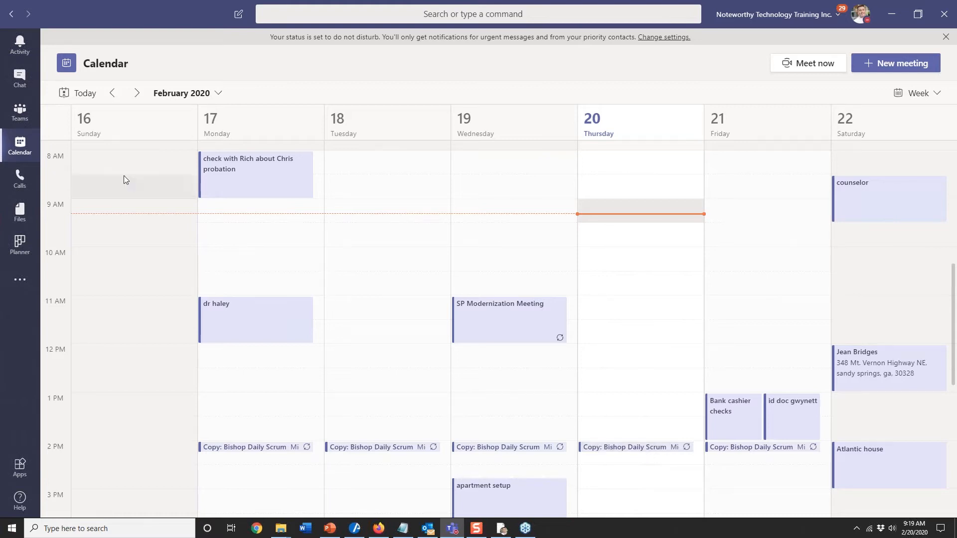
Open the activity feed to review the recent missed calls and voicemails
click(27, 58)
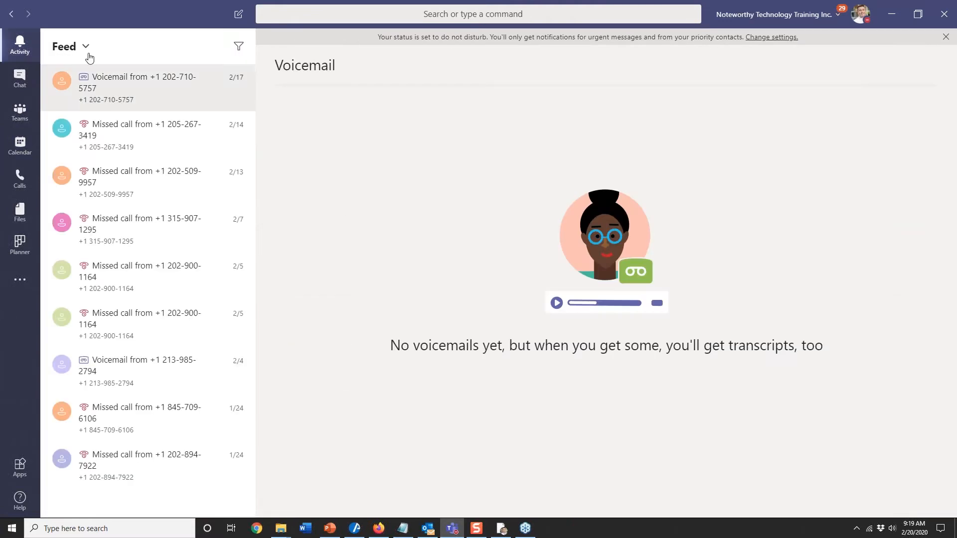
click(105, 88)
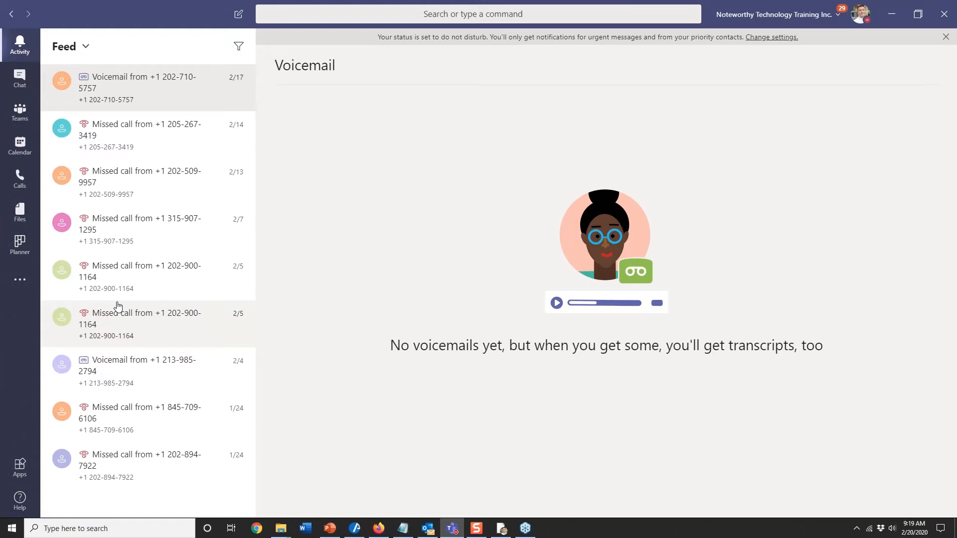
View your own activity in place of the activity feed, and look over the chat contacts and recent conversations
click(86, 47)
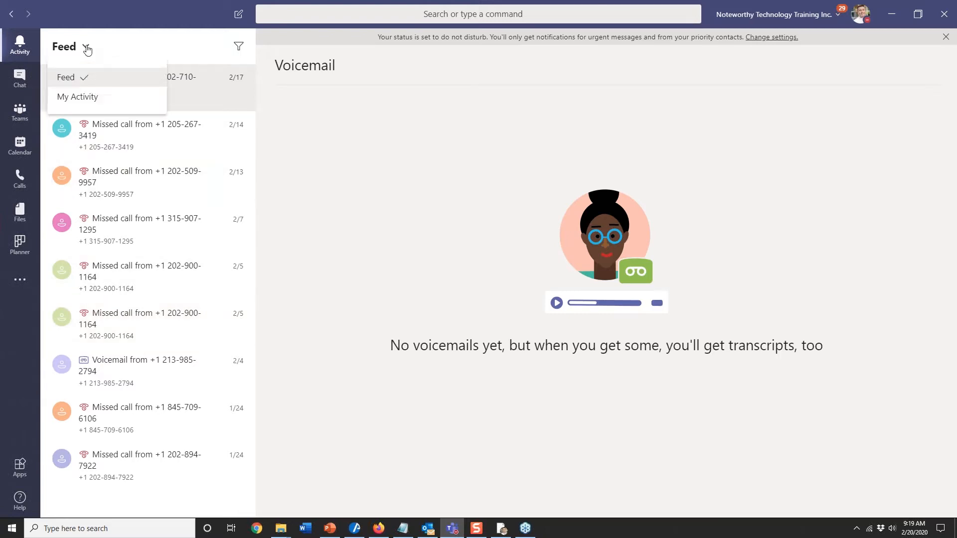
click(91, 97)
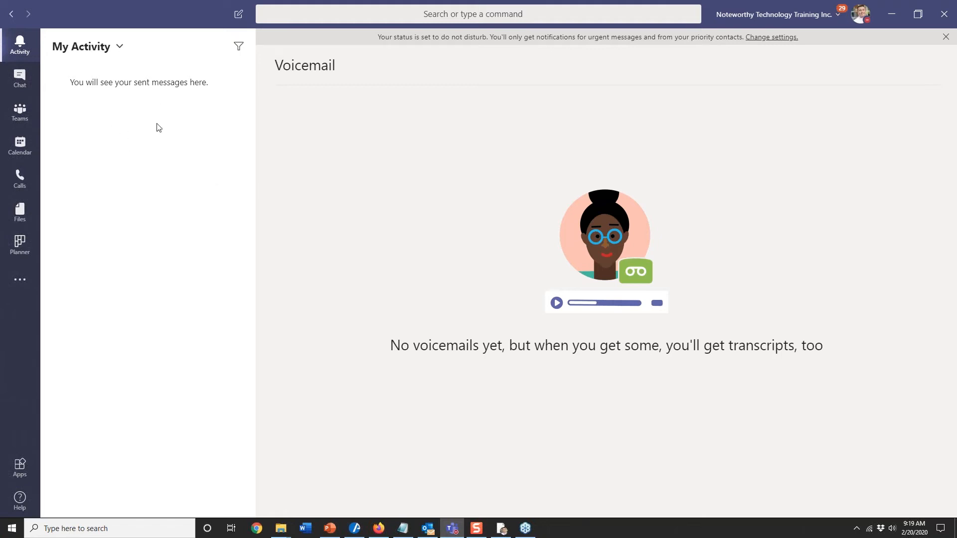
click(25, 90)
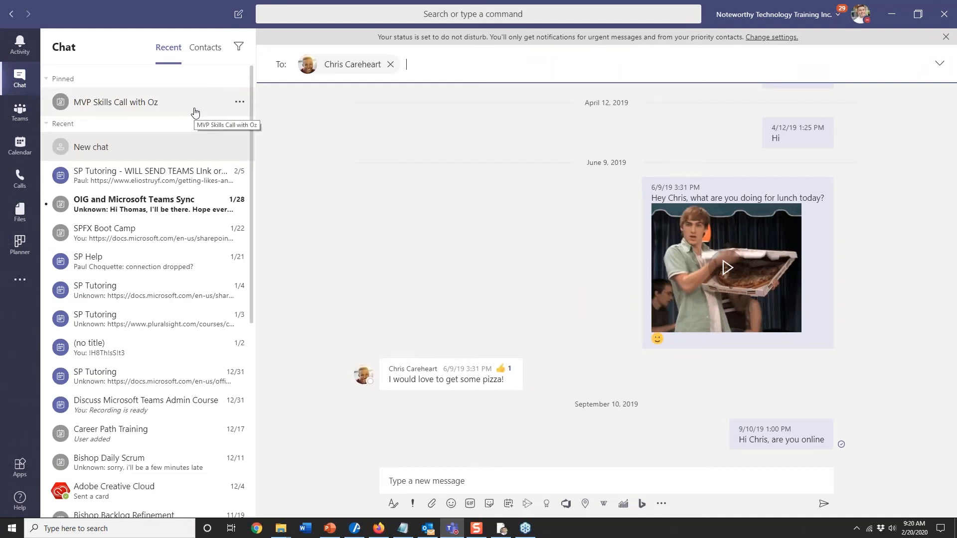
click(205, 47)
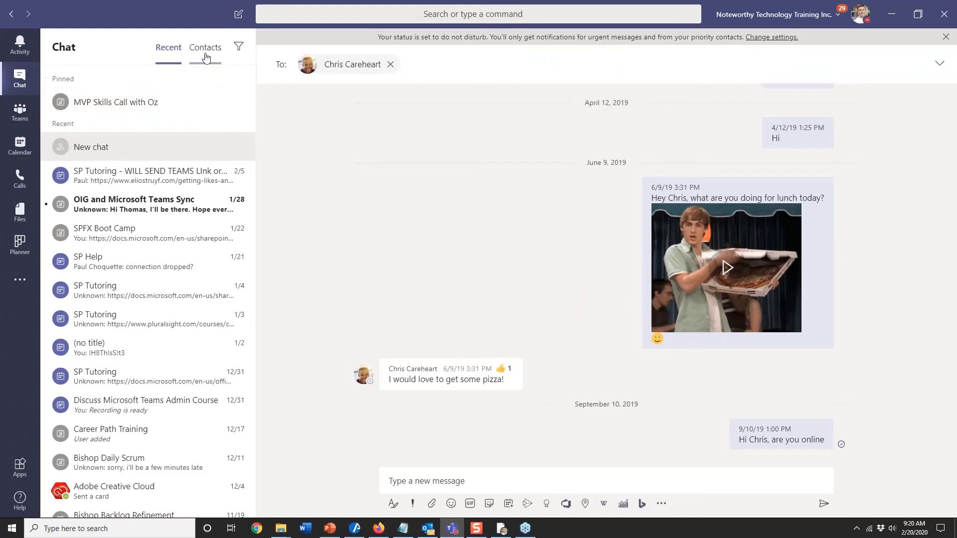
click(168, 47)
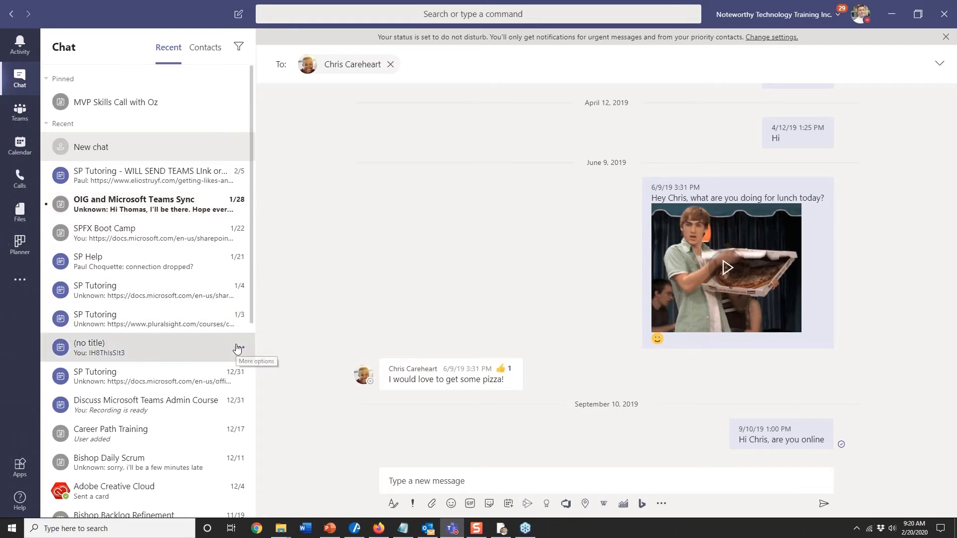
Hide the untitled conversation from the recent chat list
click(238, 348)
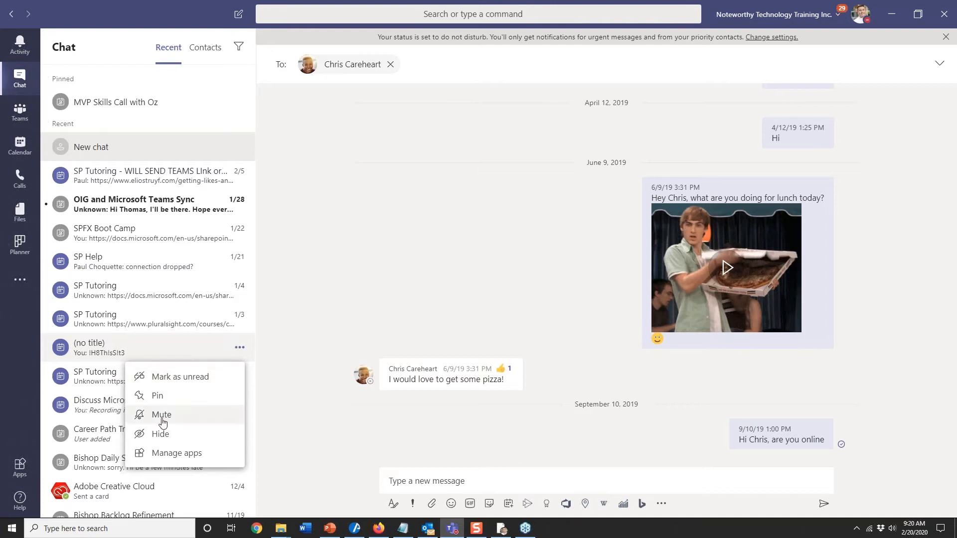
click(164, 434)
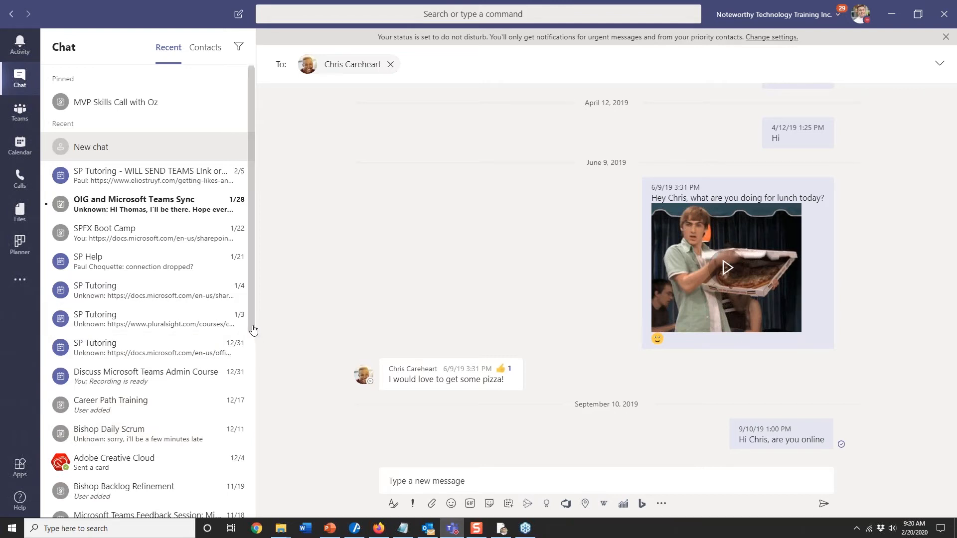
drag(253, 330, 254, 331)
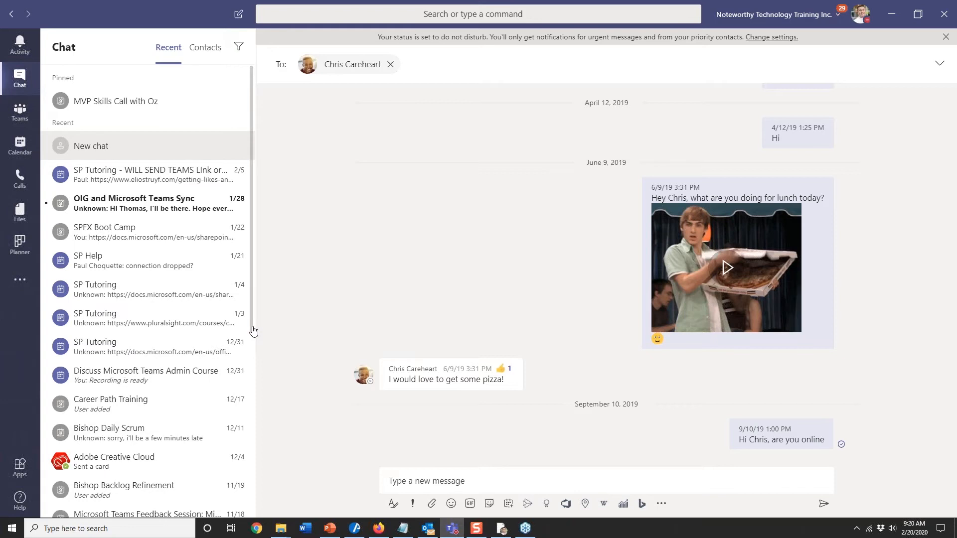
Look over the teams list and the week calendar, switching to Outlook and back to Teams to compare the day's calendars
click(20, 114)
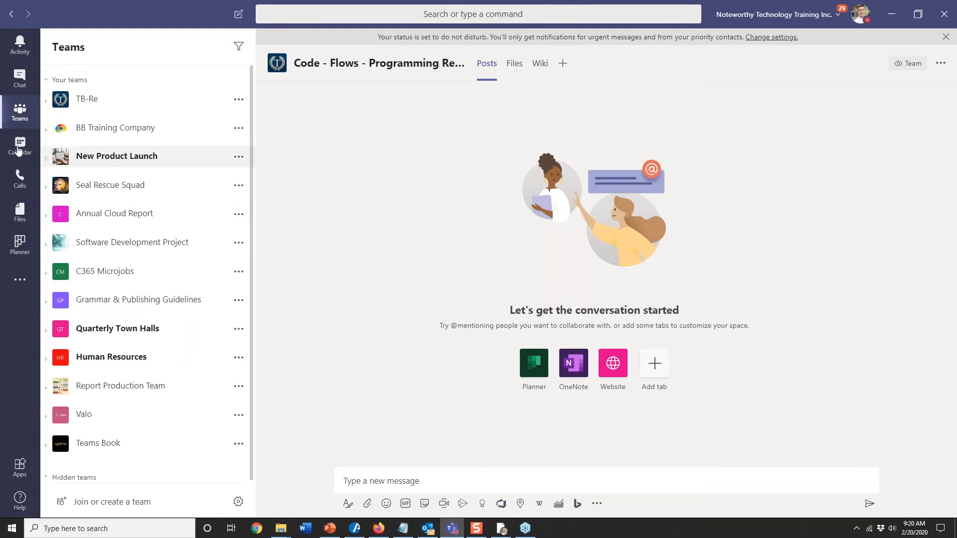
click(16, 149)
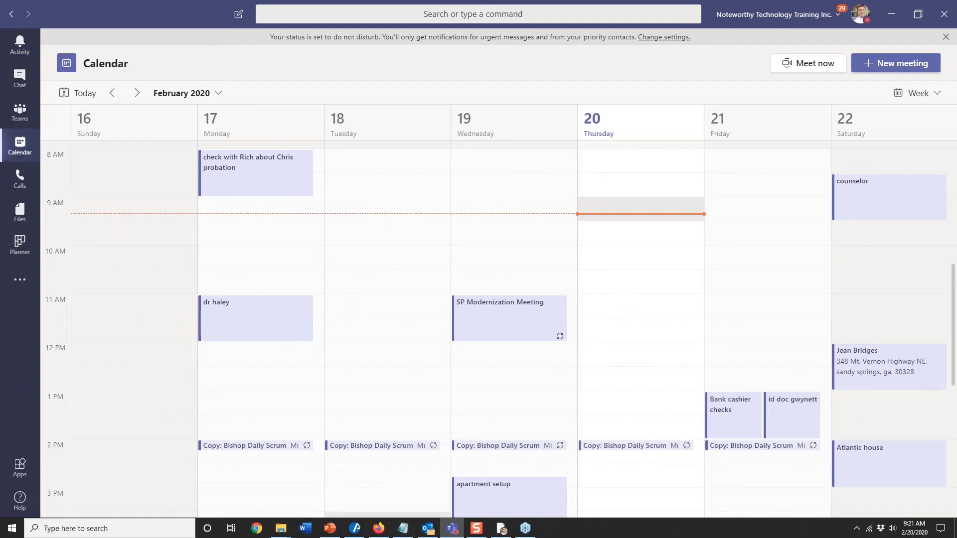
click(429, 529)
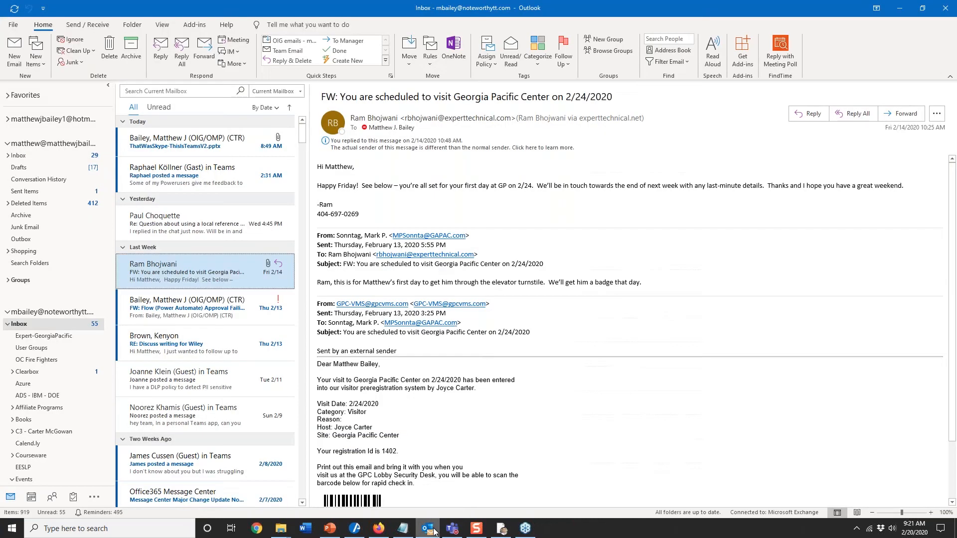
click(31, 497)
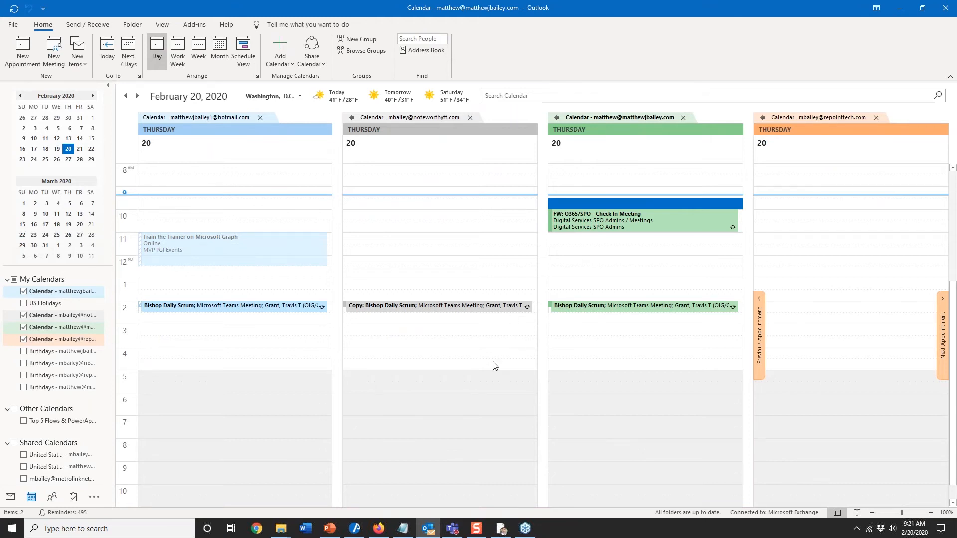
key(alt+Tab)
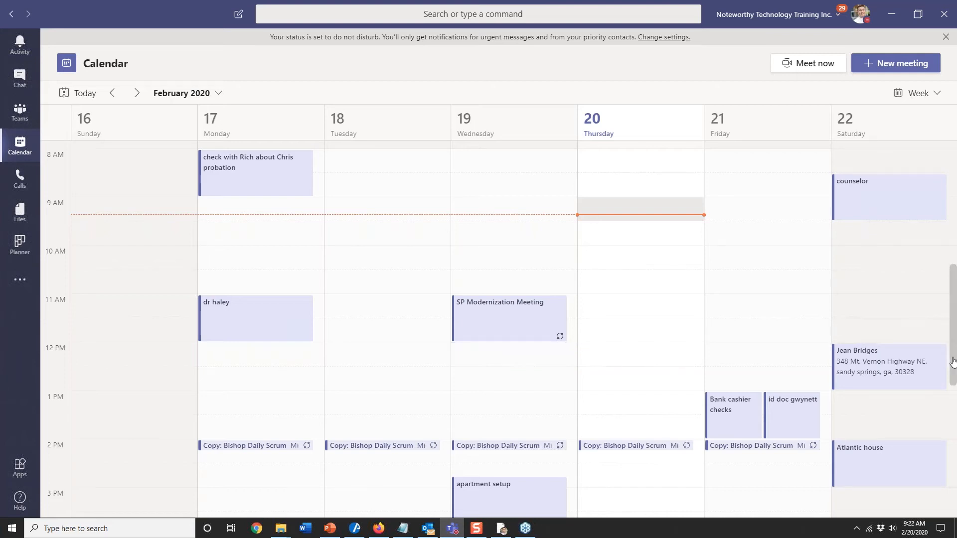
drag(953, 362, 953, 225)
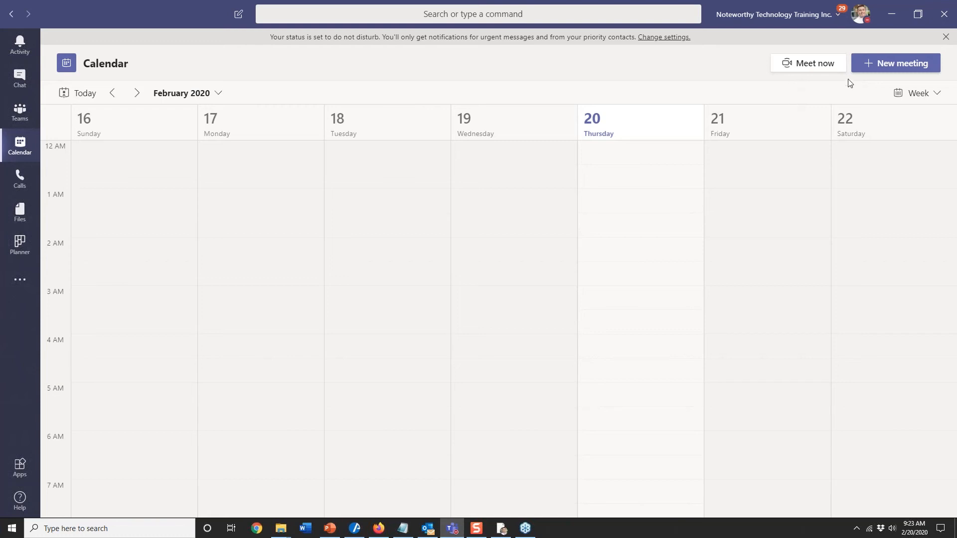
Start a new meeting titled "Regular Meeting" and invite the Contracts Assistant contact as an attendee
click(887, 64)
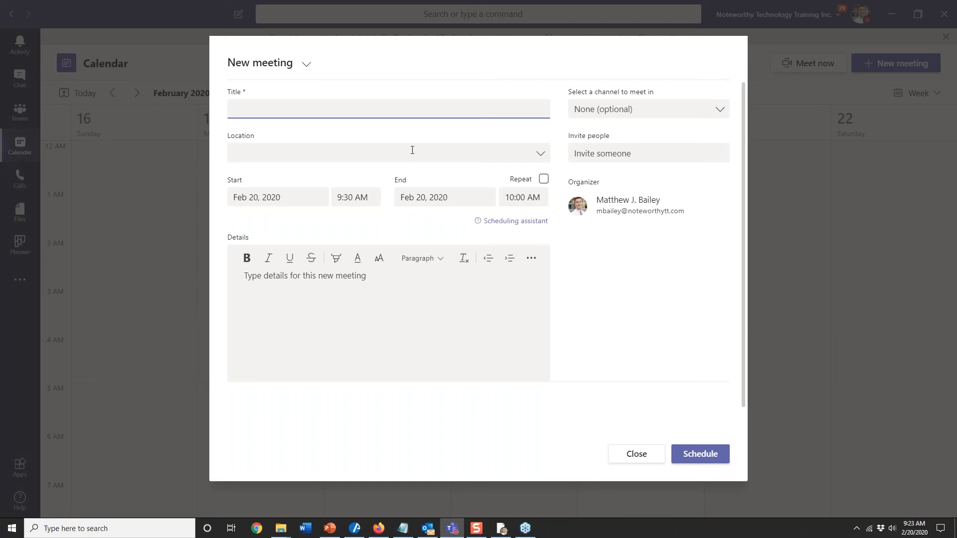
text(Regular Meeting)
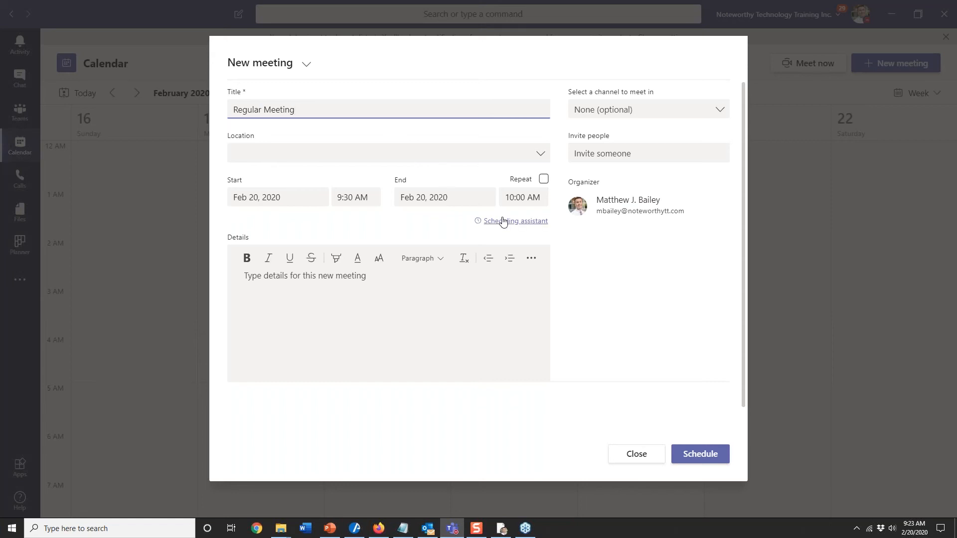
click(621, 155)
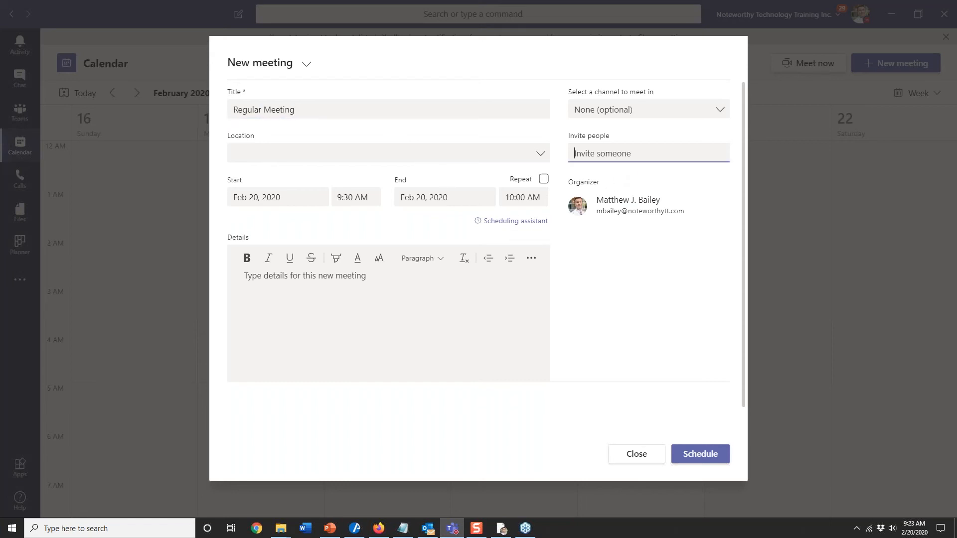
text(c)
key(BackSpace)
text(ch)
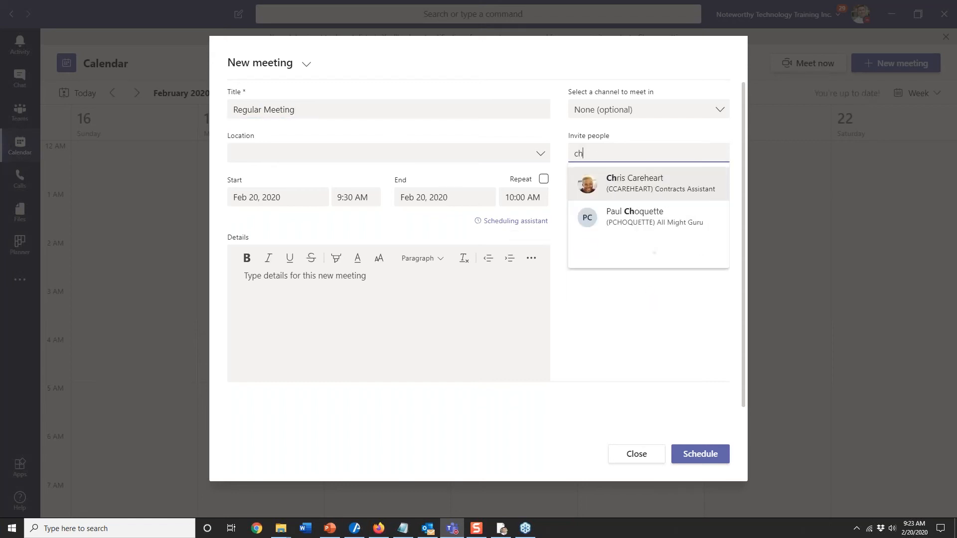
click(624, 175)
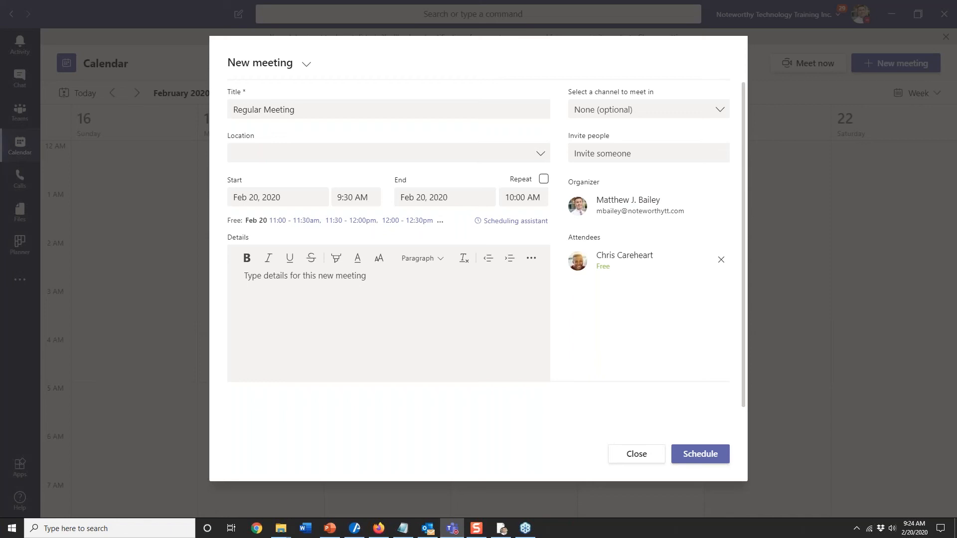
Examine the meeting's channel choices, including those under Annual Cloud Report, and its location choices without picking any
click(649, 109)
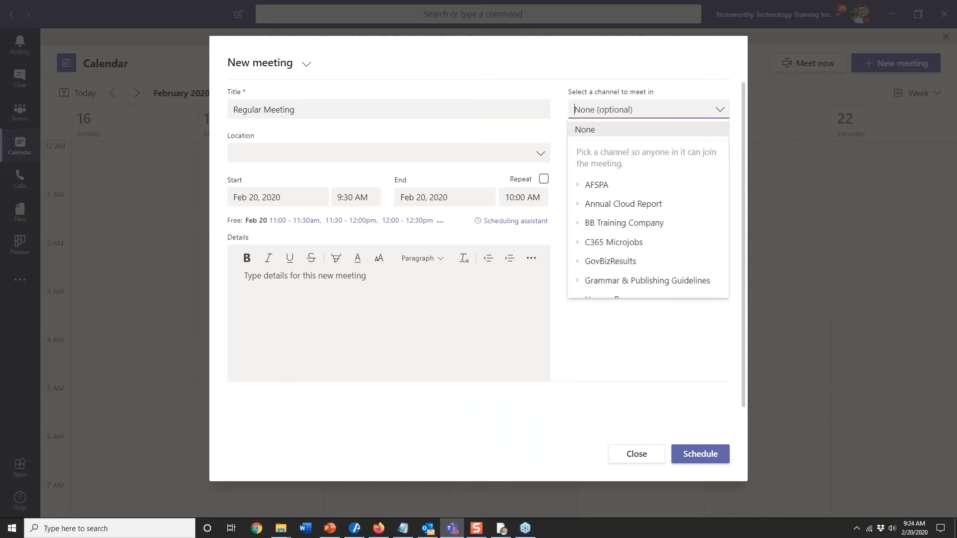
click(644, 212)
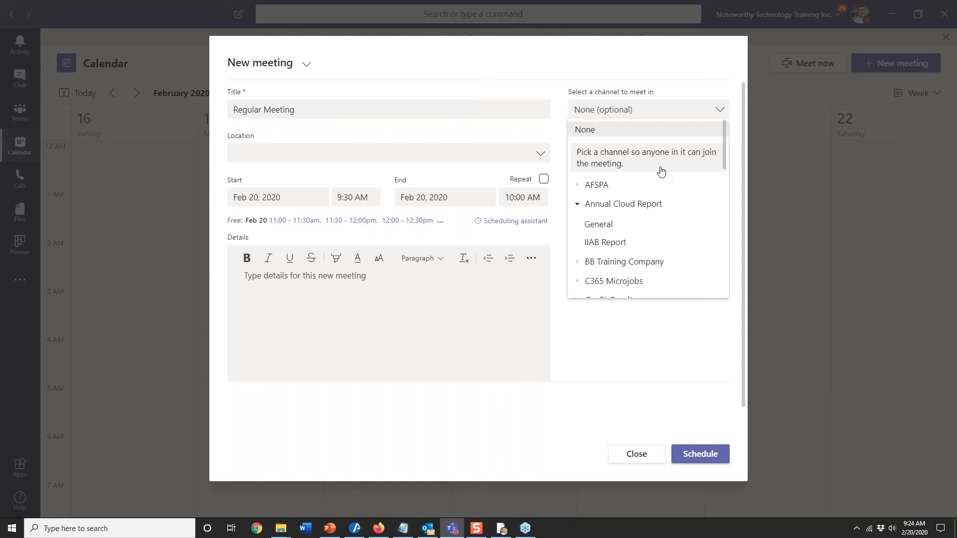
click(680, 76)
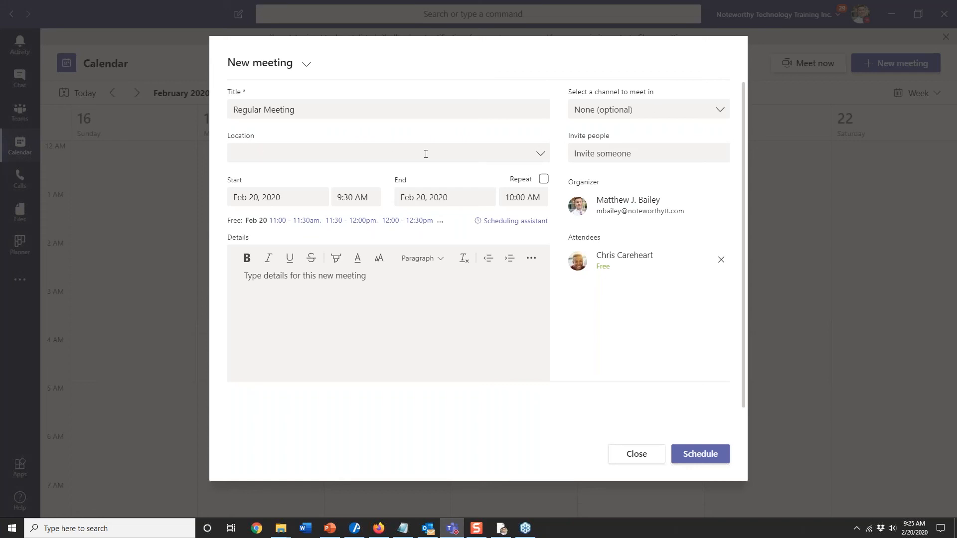
click(542, 157)
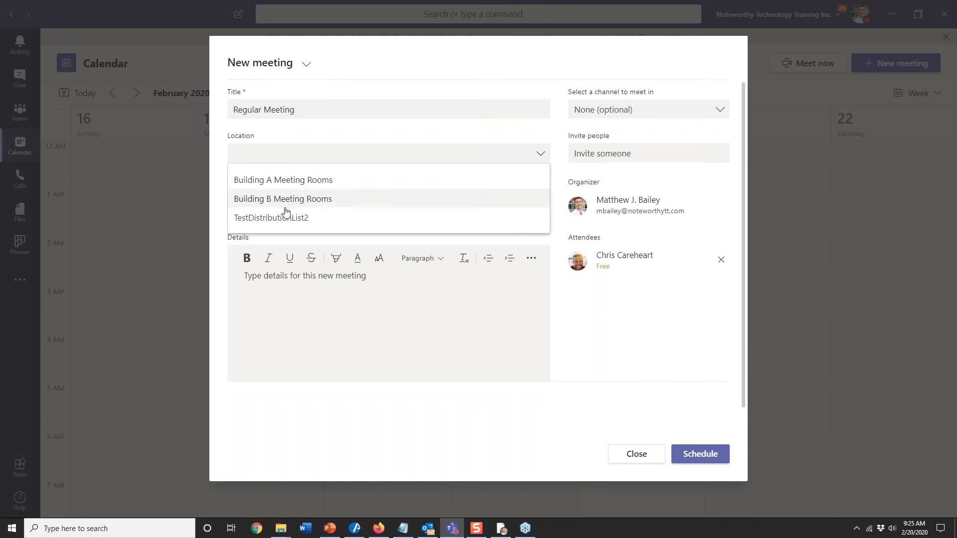
click(359, 139)
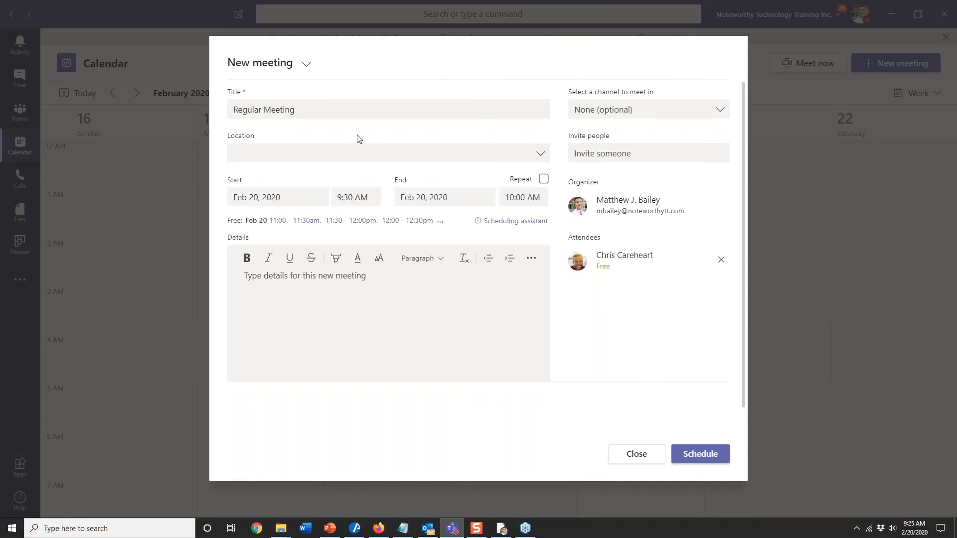
Change the new meeting into a live event titled "Monthly Update" and close the Outlook reminders window
click(307, 65)
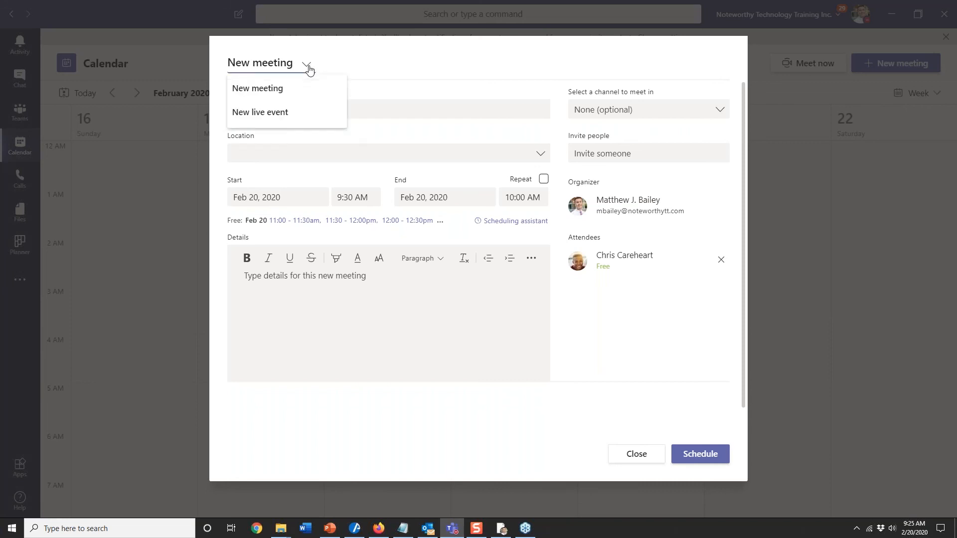
click(277, 113)
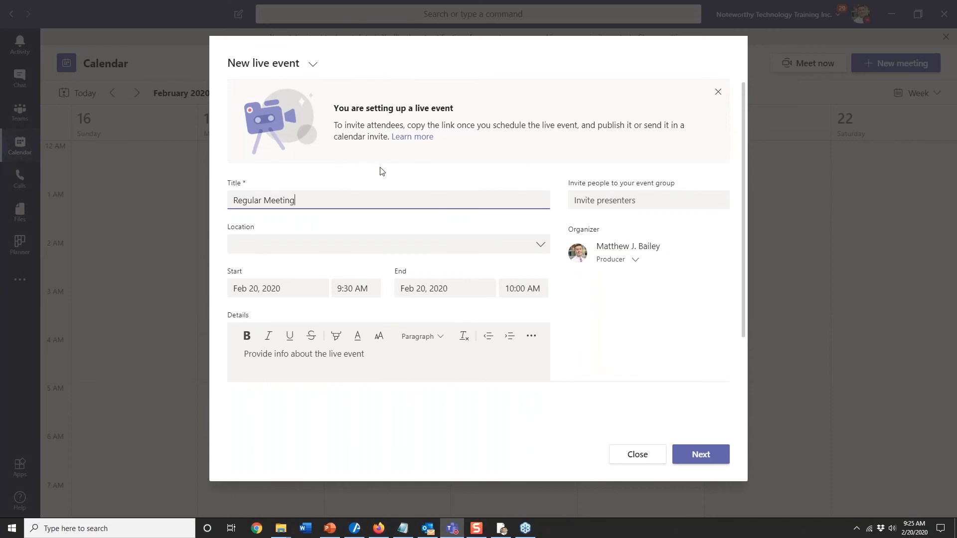
drag(311, 196, 230, 200)
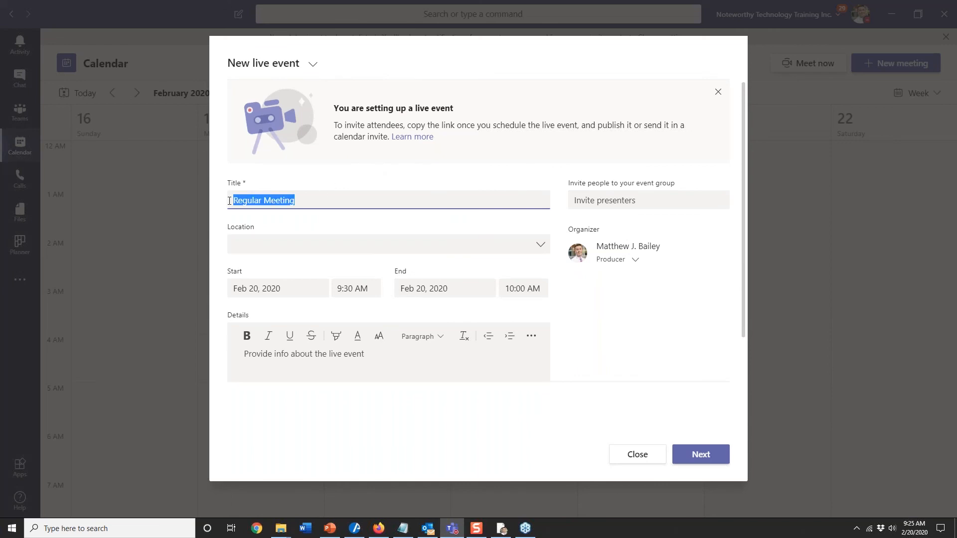
text(Monthly Update)
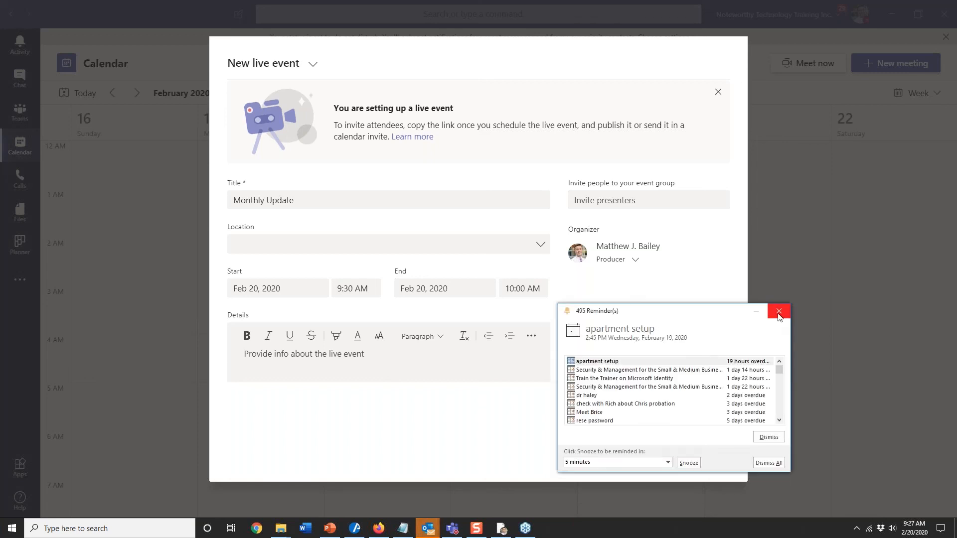
click(779, 313)
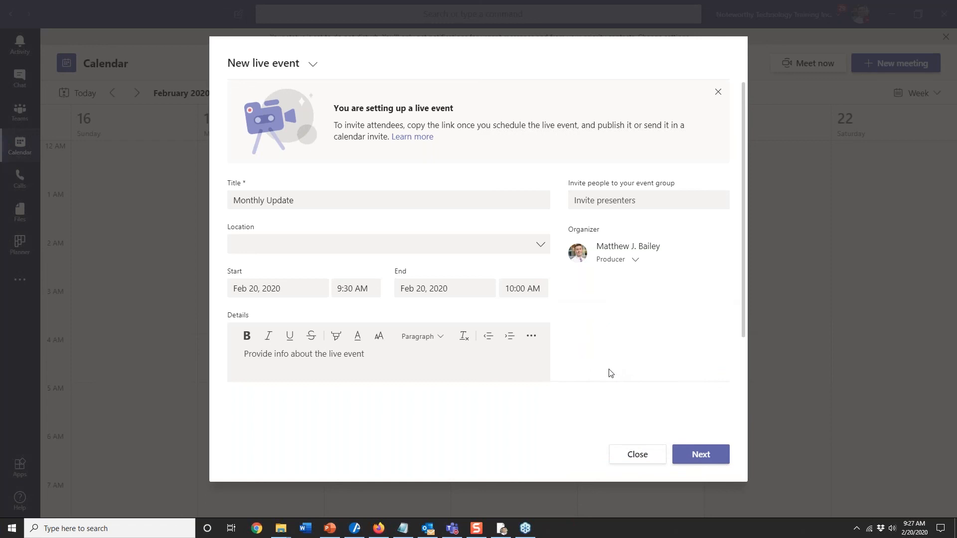